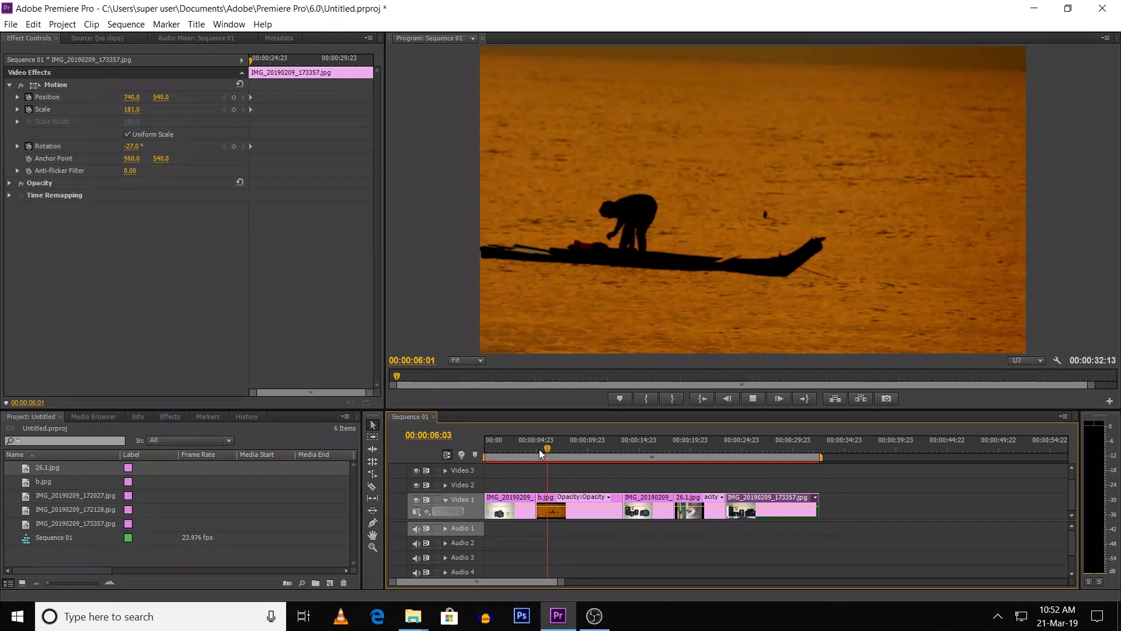
# - Preview the animated photo clips at several points along Sequence 01
pyautogui.click(626, 448)
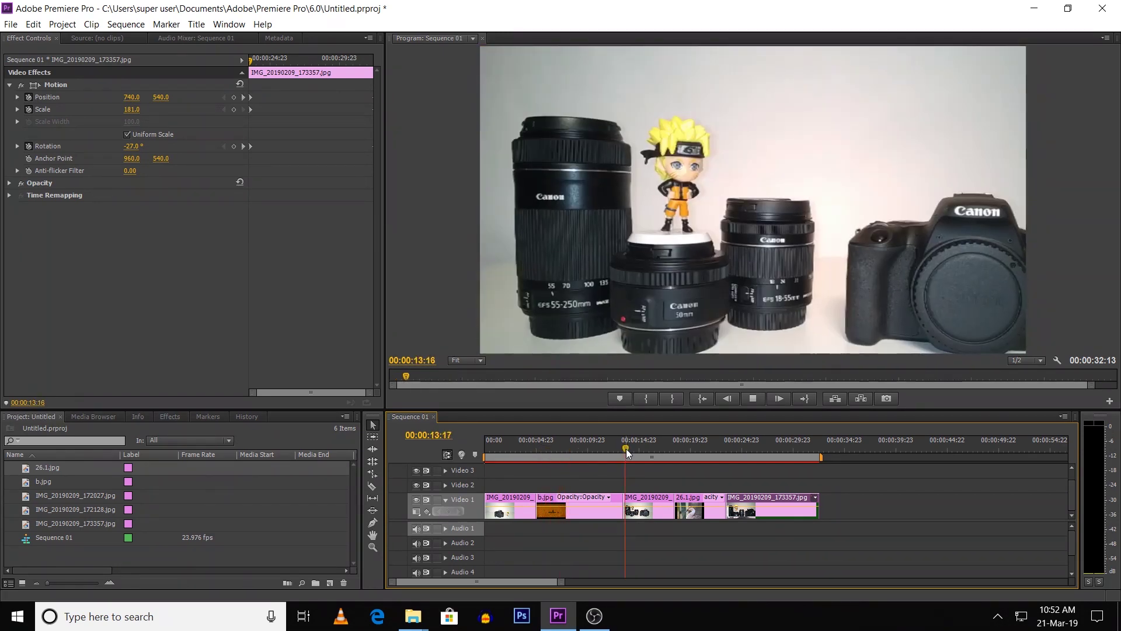
pyautogui.click(678, 449)
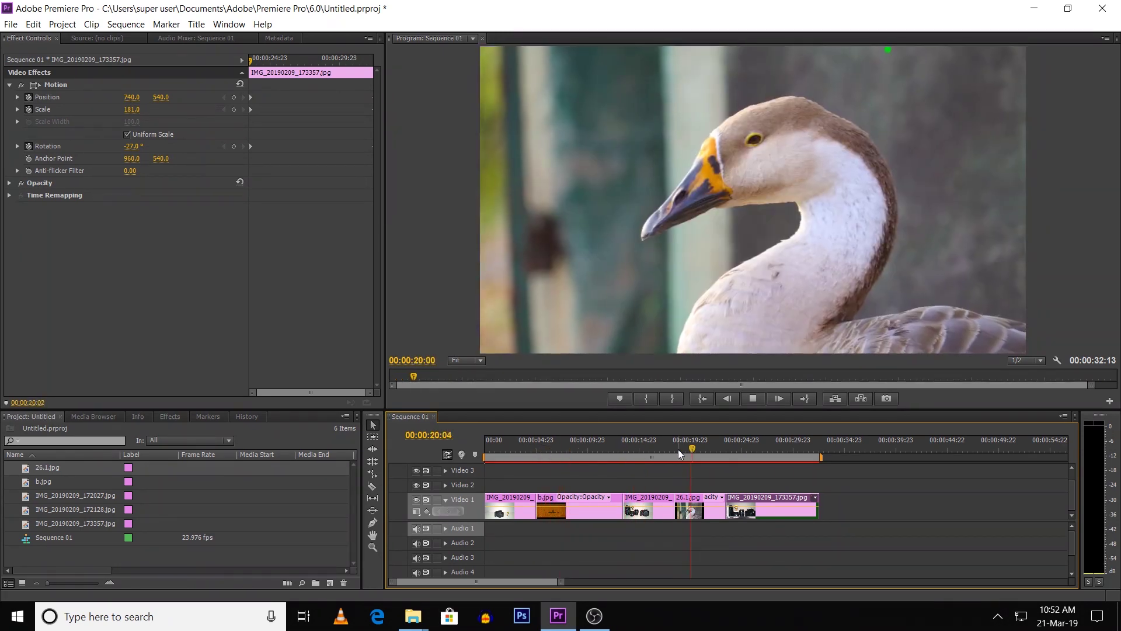
pyautogui.click(728, 447)
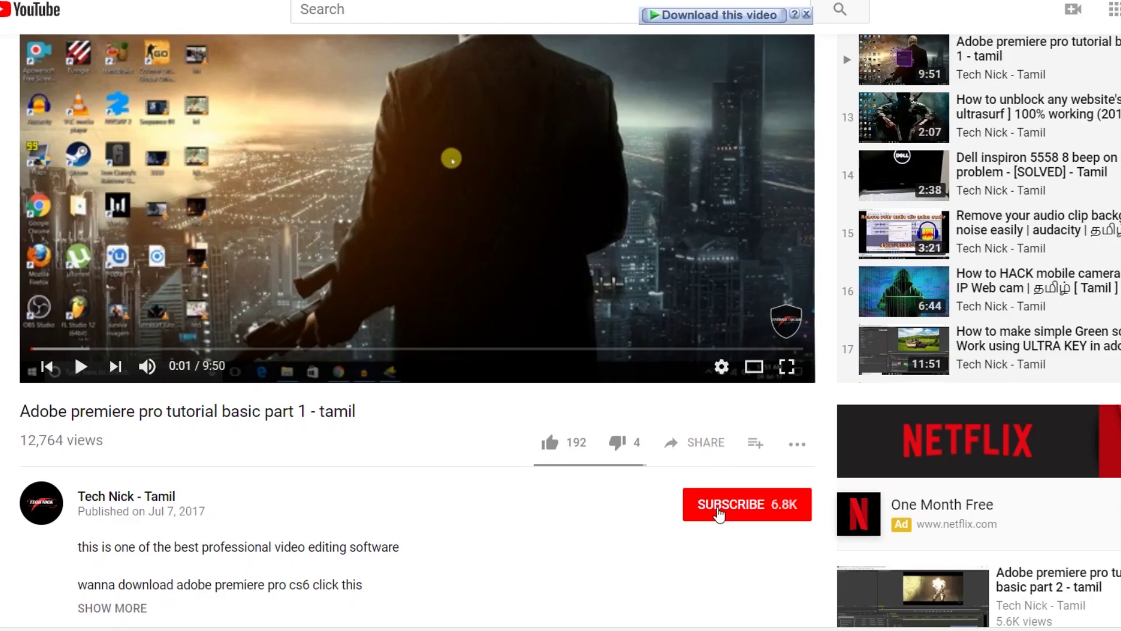
pyautogui.click(719, 512)
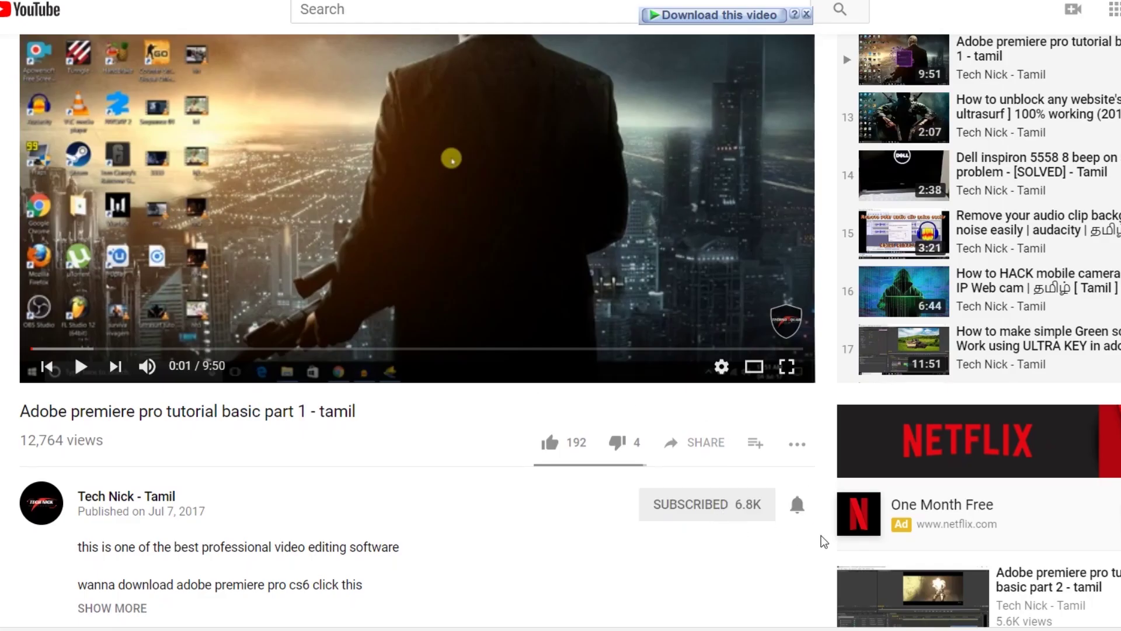
pyautogui.click(798, 506)
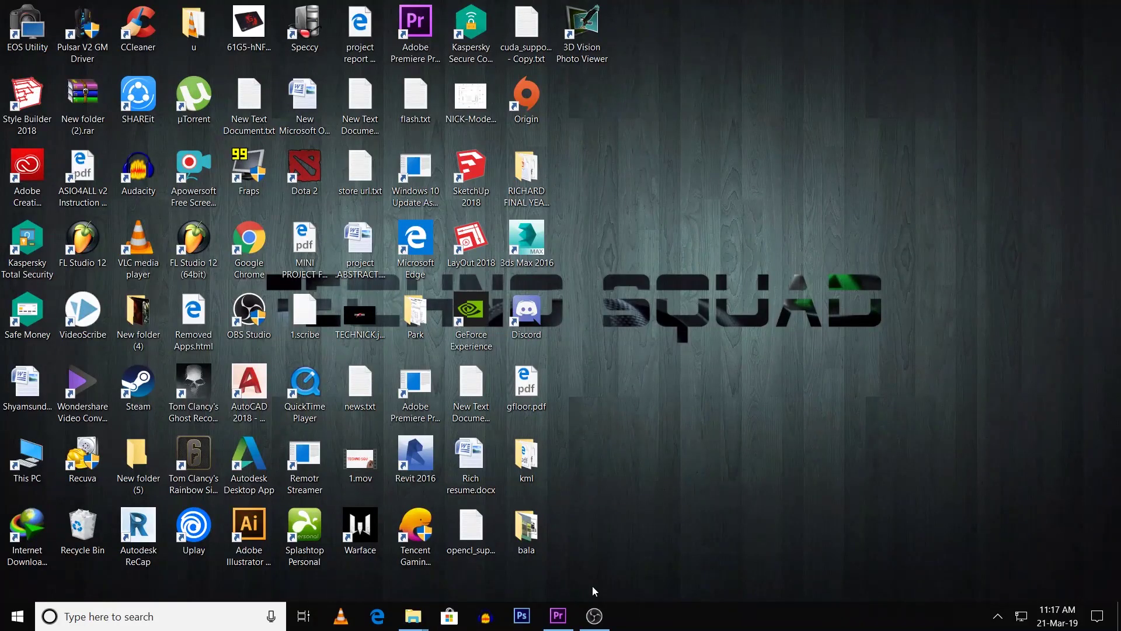
# - Switch to Adobe Premiere Pro and reduce the scale of the b.jpg clip on Video 1 to 32
pyautogui.click(564, 624)
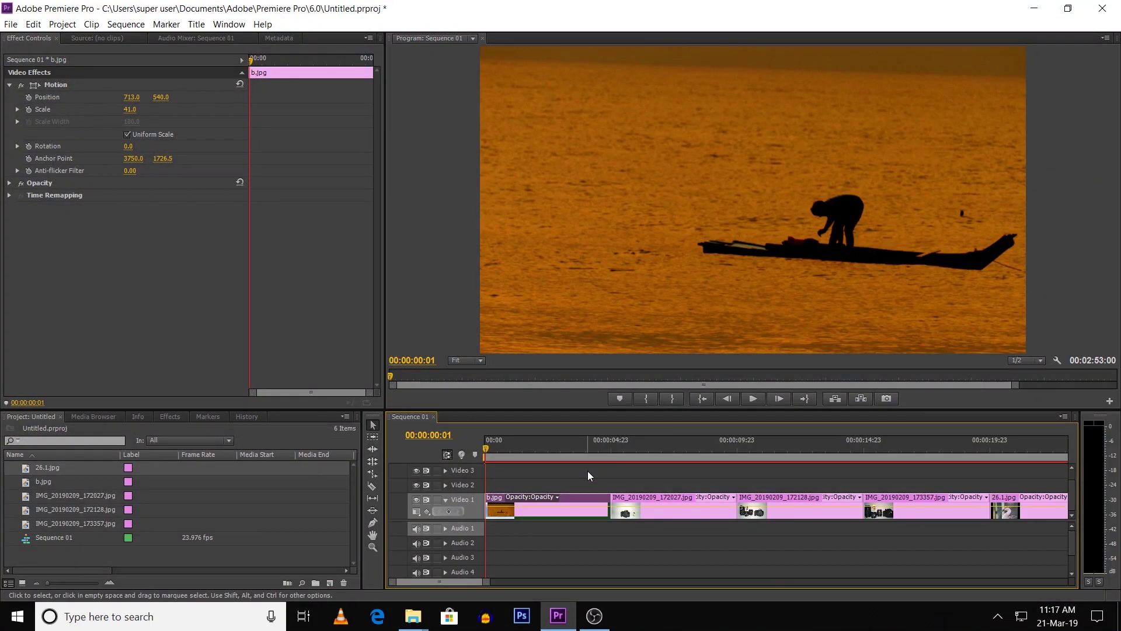
pyautogui.moveTo(485, 582); pyautogui.dragTo(500, 584)
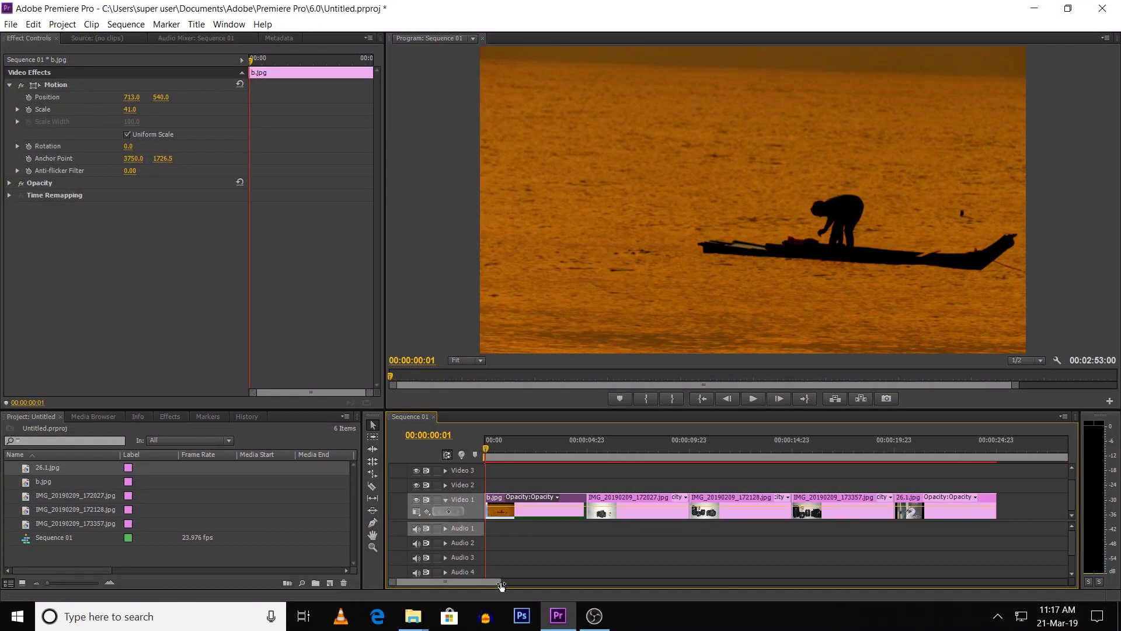
pyautogui.click(528, 497)
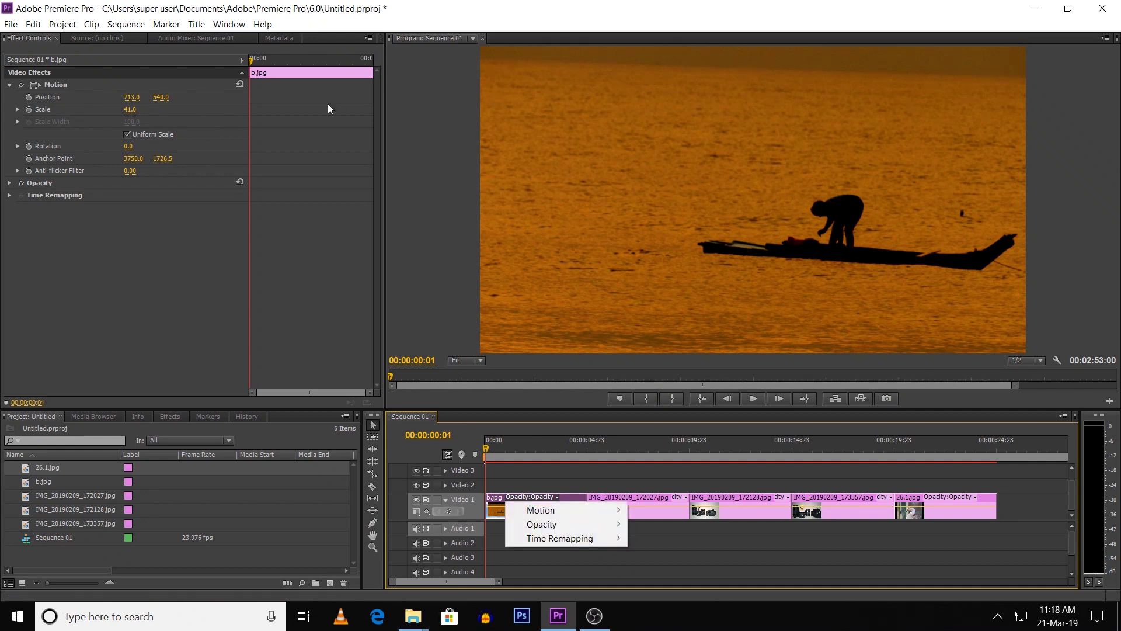
pyautogui.click(536, 466)
pyautogui.click(514, 497)
pyautogui.click(504, 506)
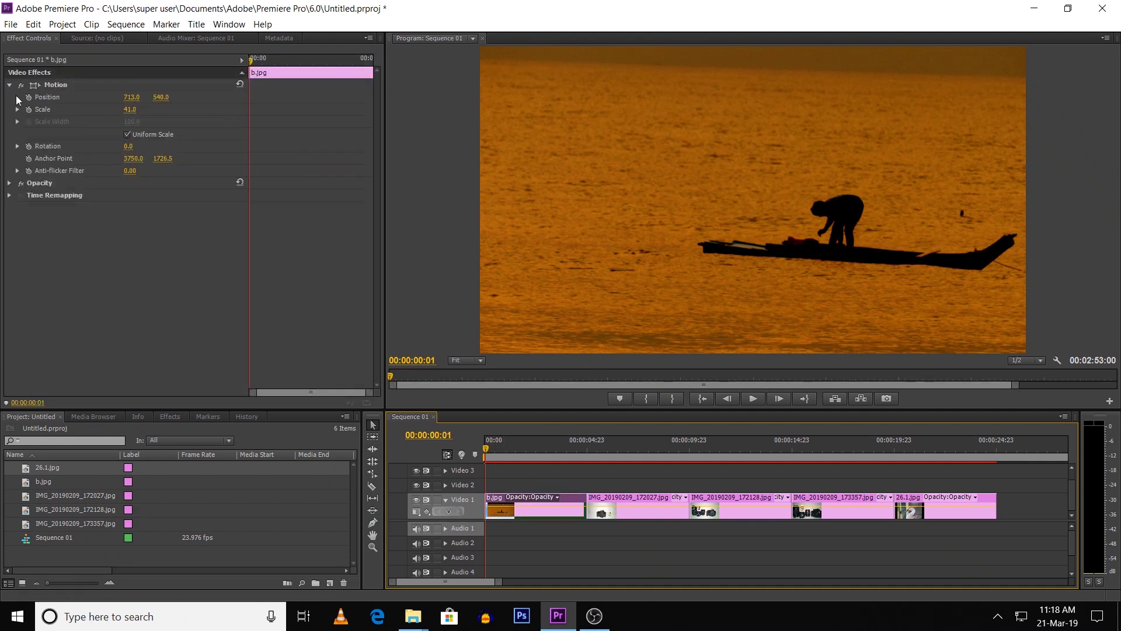
pyautogui.moveTo(130, 109); pyautogui.dragTo(123, 109)
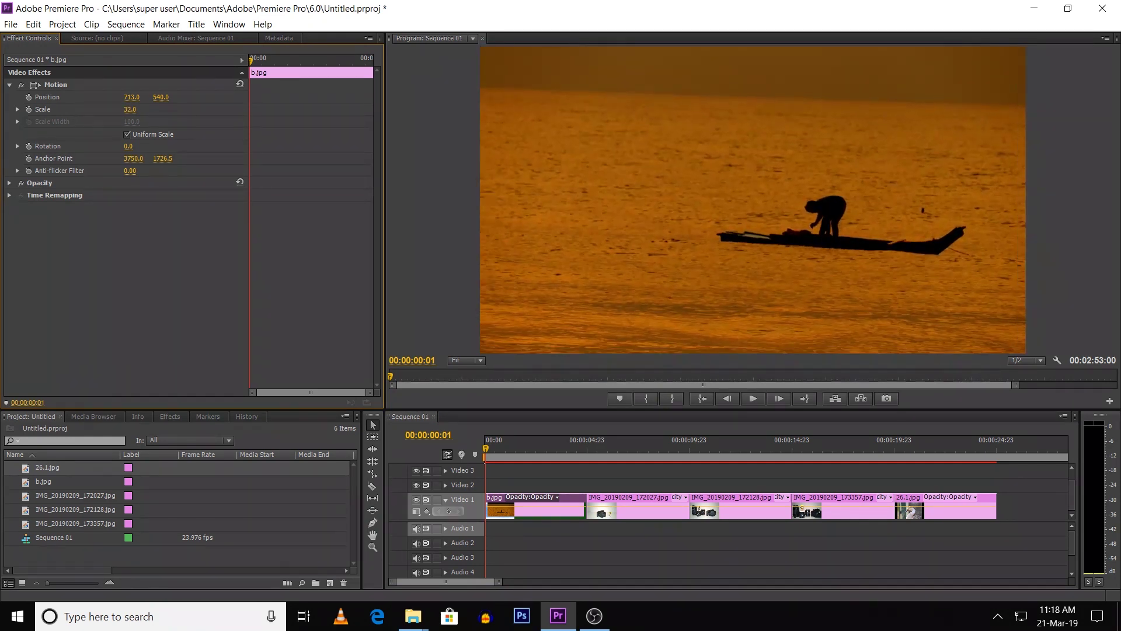
# - Inspect the other photo clips and their motion settings, and return the playhead to the start of the sequence
pyautogui.click(615, 449)
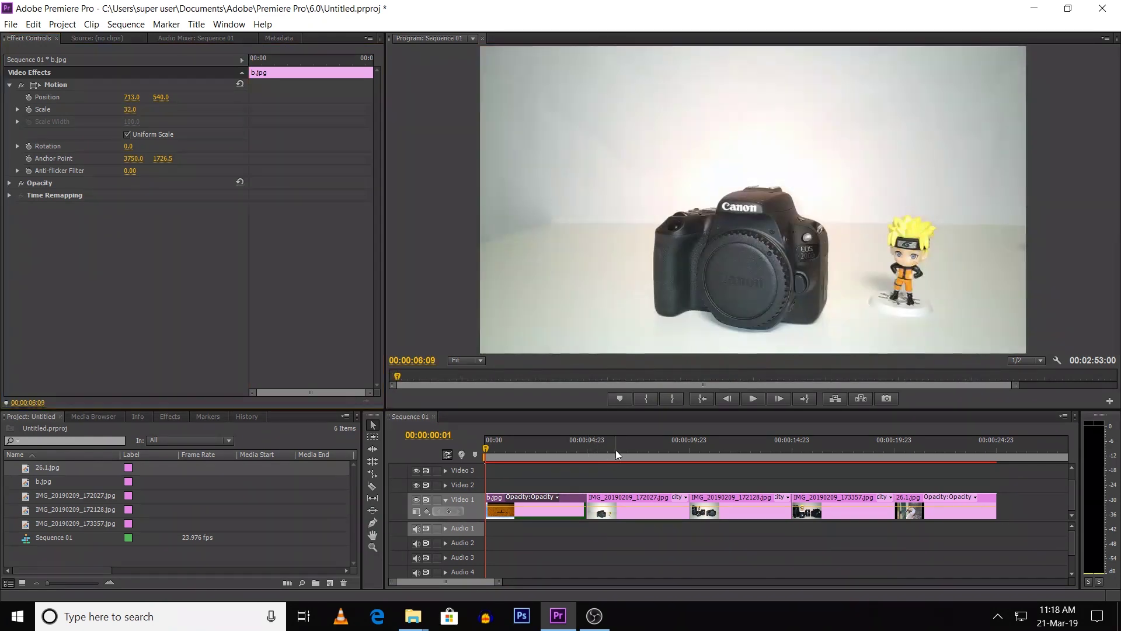
pyautogui.click(645, 497)
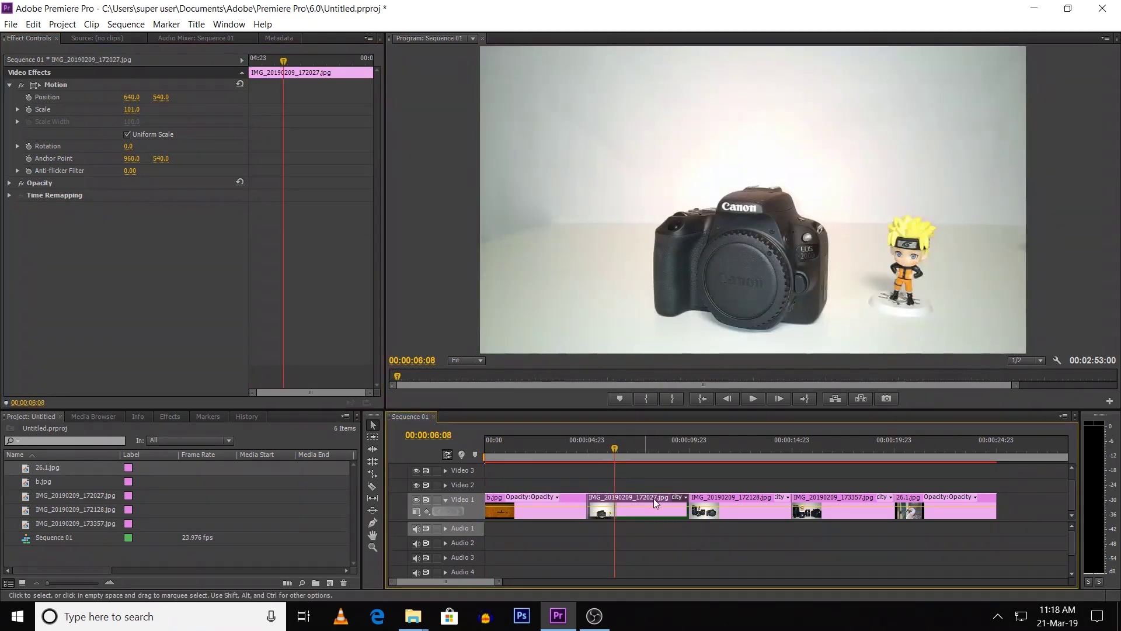
pyautogui.click(935, 504)
pyautogui.click(486, 449)
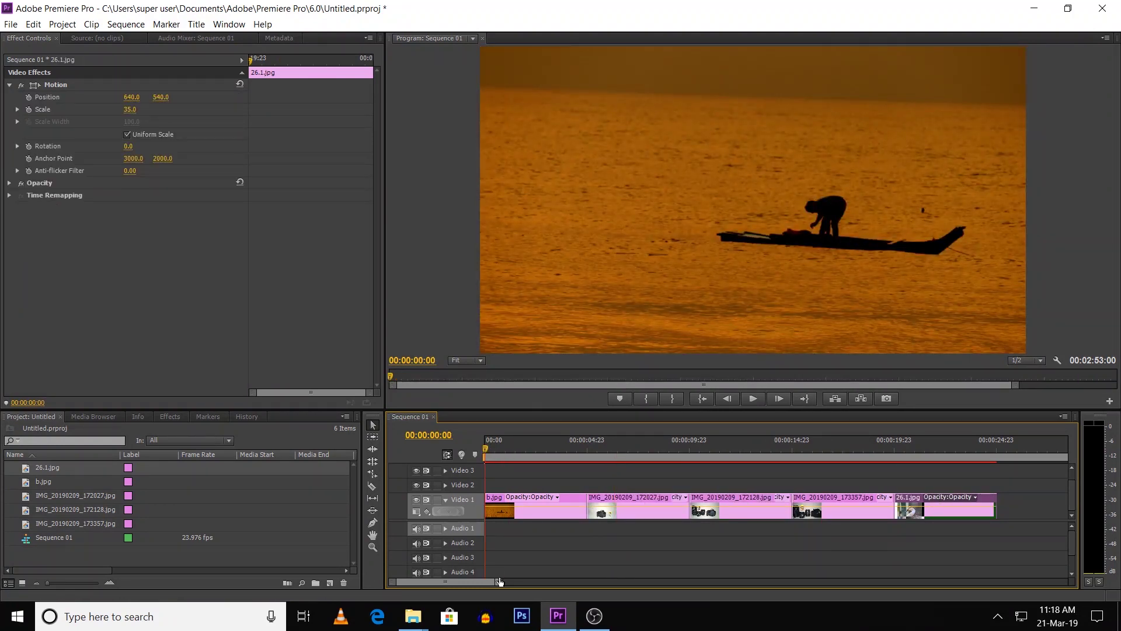
# - Select the b.jpg clip at the start of Video 1 and save the project
pyautogui.moveTo(499, 581); pyautogui.dragTo(494, 588)
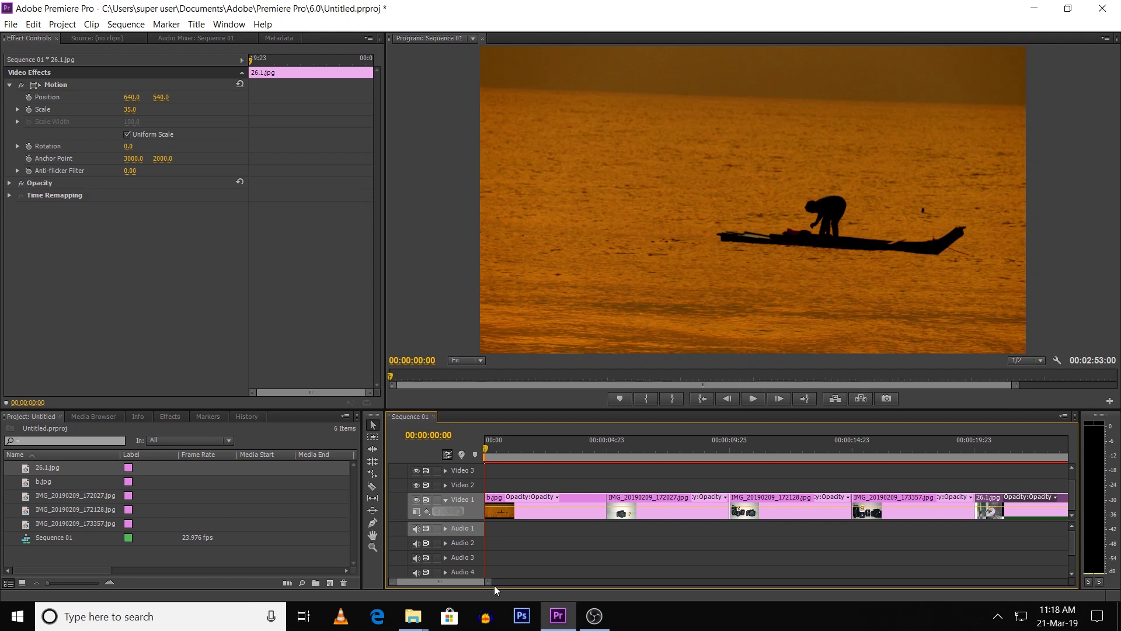
pyautogui.moveTo(494, 585); pyautogui.dragTo(485, 586)
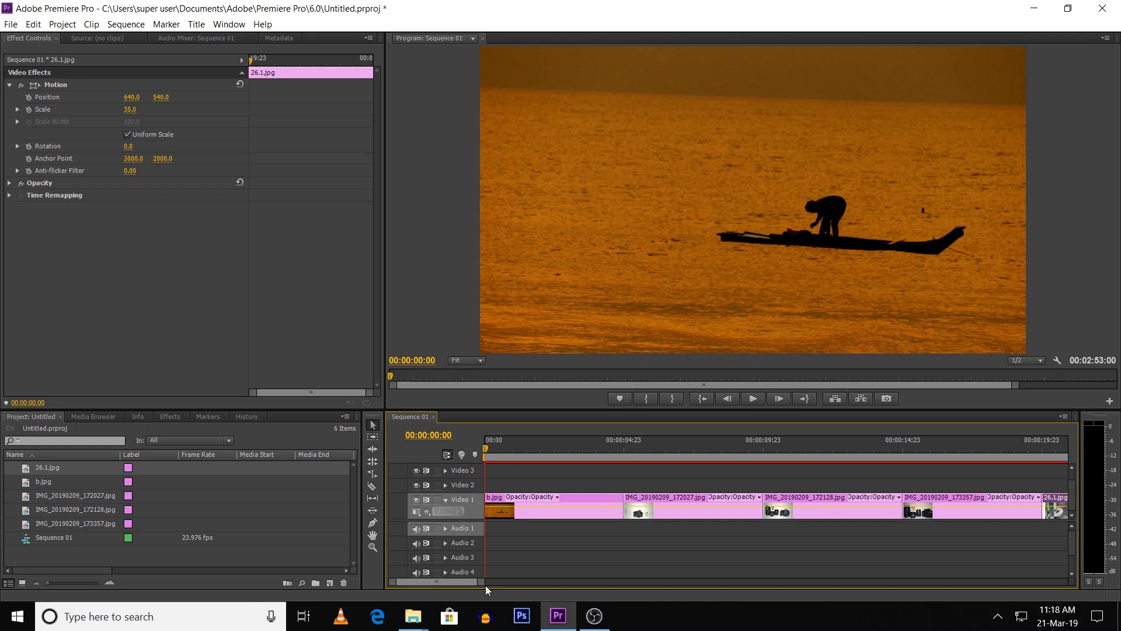
pyautogui.moveTo(480, 585); pyautogui.dragTo(471, 586)
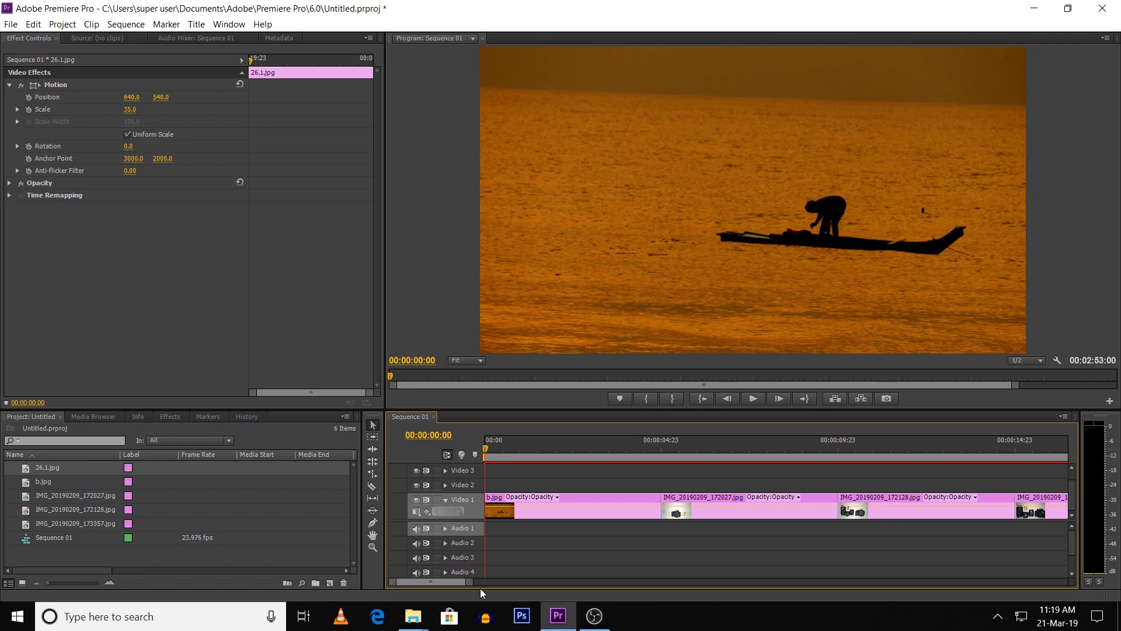
pyautogui.moveTo(480, 588); pyautogui.dragTo(466, 587)
pyautogui.click(507, 497)
pyautogui.click(489, 502)
pyautogui.hotkey('ctrl', 's')
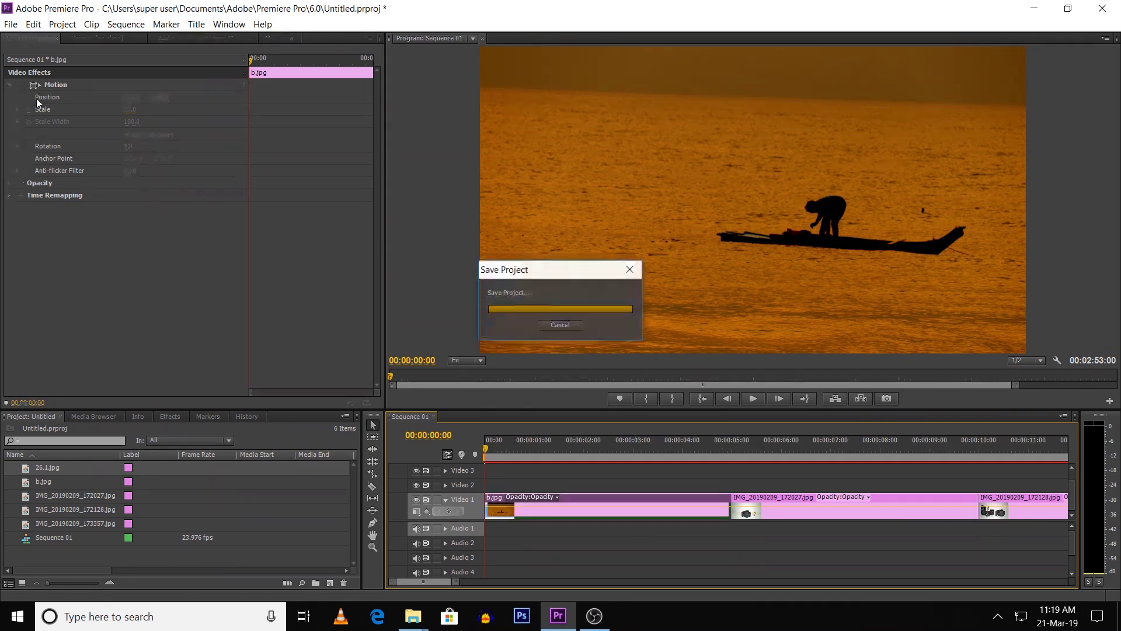
# - Shift the b.jpg clip's position in the frame to 781, 550
pyautogui.click(128, 98)
pyautogui.write('642')
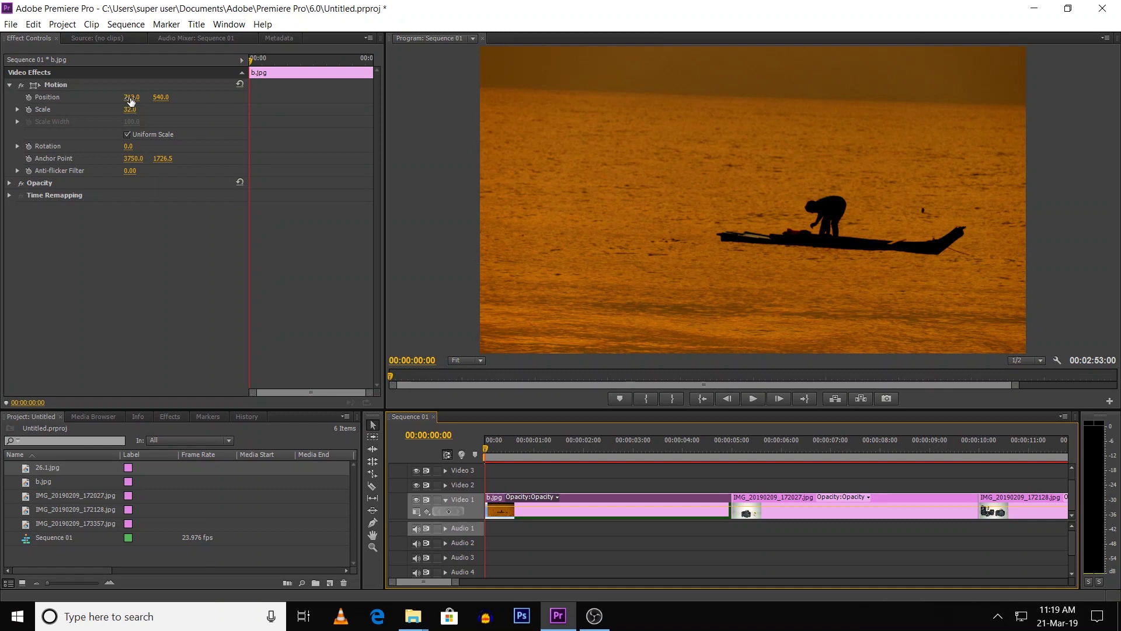
pyautogui.press('Return')
pyautogui.moveTo(132, 97); pyautogui.dragTo(225, 97)
pyautogui.moveTo(937, 213); pyautogui.dragTo(904, 189)
pyautogui.moveTo(161, 97); pyautogui.dragTo(128, 97)
pyautogui.moveTo(905, 166); pyautogui.dragTo(904, 261)
pyautogui.moveTo(164, 98); pyautogui.dragTo(72, 98)
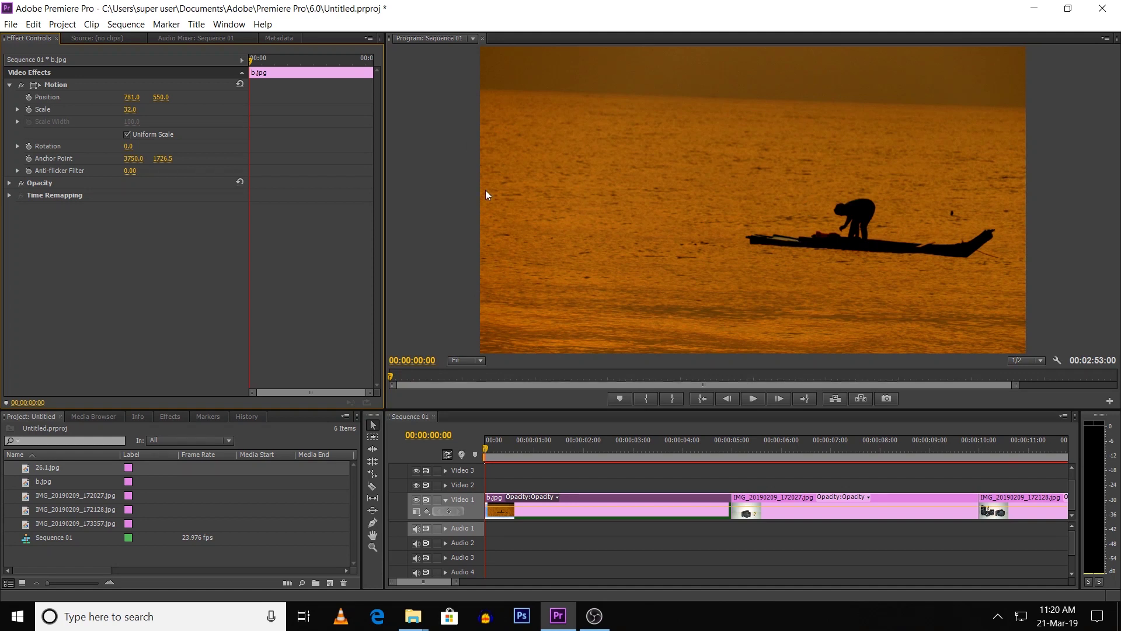
# - Shrink the b.jpg clip to a scale of 12 and enlarge it to 35
pyautogui.click(135, 113)
pyautogui.write('12')
pyautogui.press('Return')
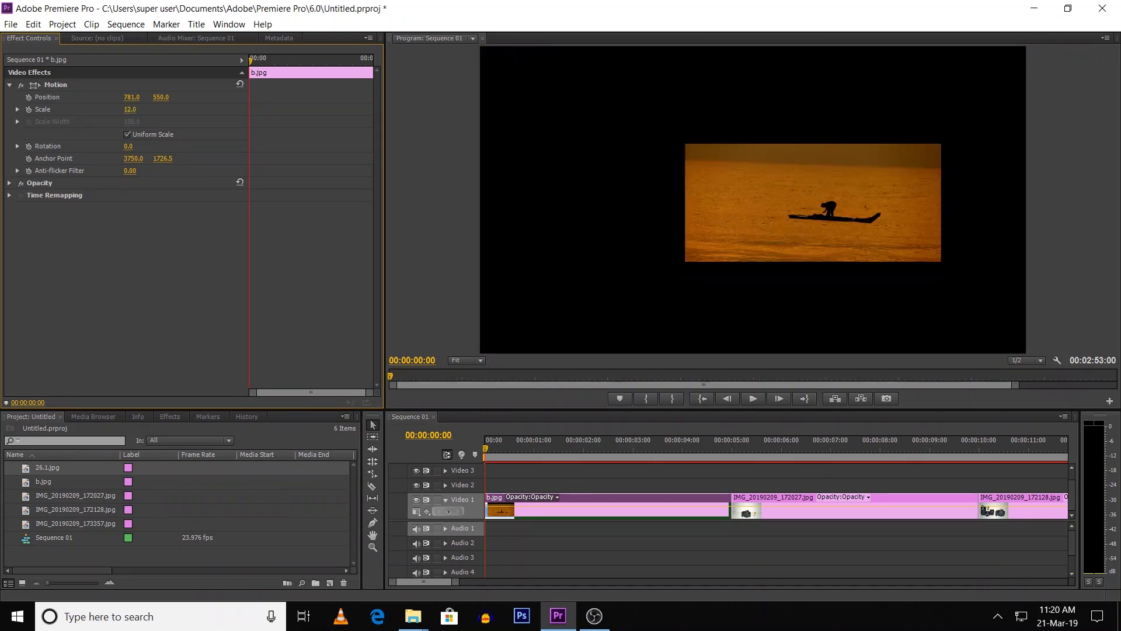
pyautogui.moveTo(130, 110); pyautogui.dragTo(142, 109)
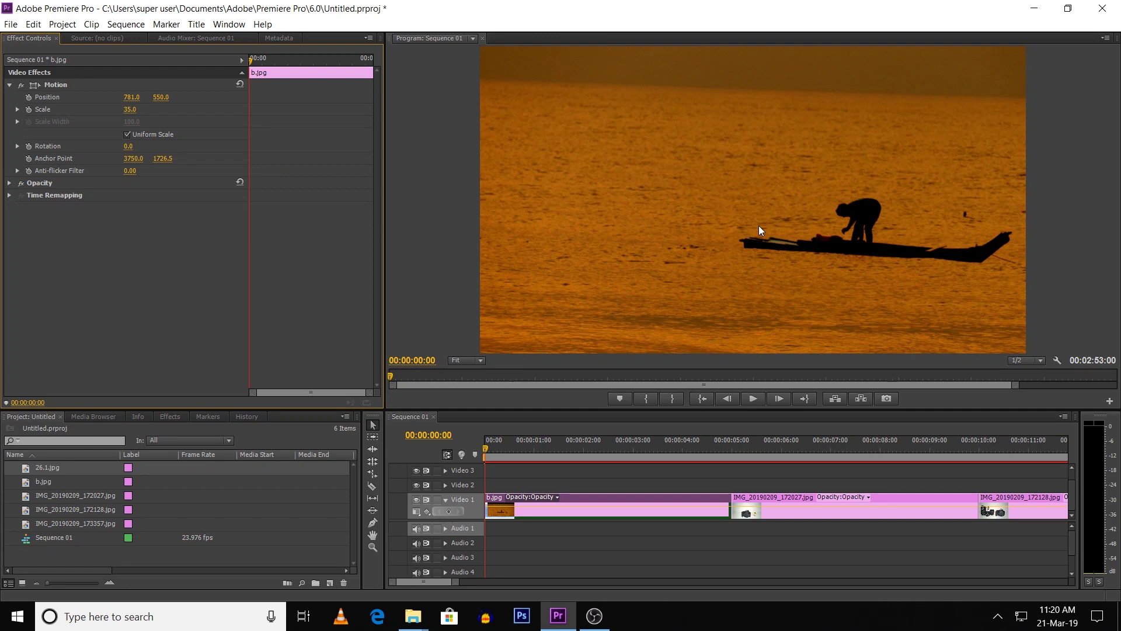
# - Tilt the b.jpg clip by -5° and reset its rotation to 0°
pyautogui.moveTo(125, 152)
pyautogui.mouseDown()
pyautogui.moveTo(138, 151)
pyautogui.moveTo(122, 152)
pyautogui.mouseUp()
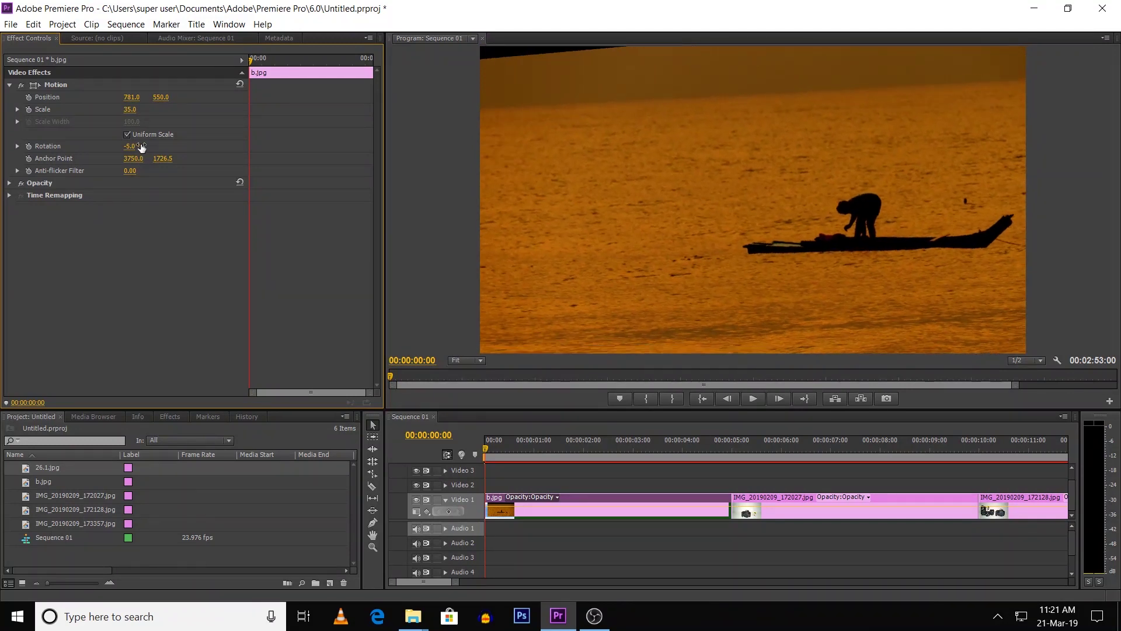
pyautogui.click(141, 148)
pyautogui.write('00')
pyautogui.press('Return')
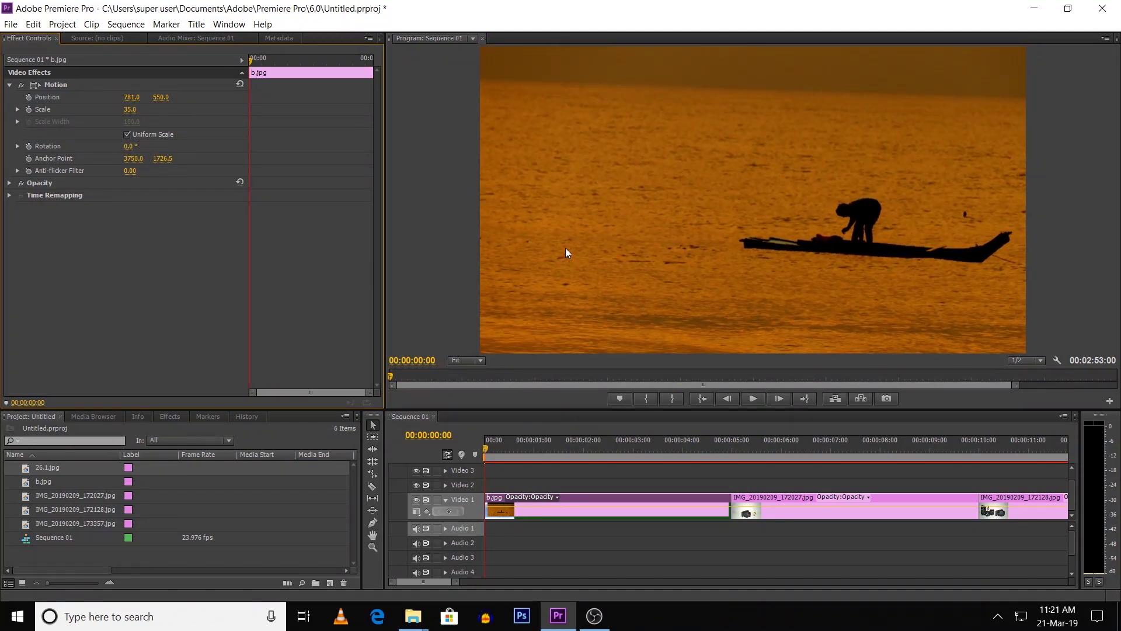
# - Set the b.jpg clip's scale to 41 and its horizontal position to 726
pyautogui.click(529, 499)
pyautogui.press('=')
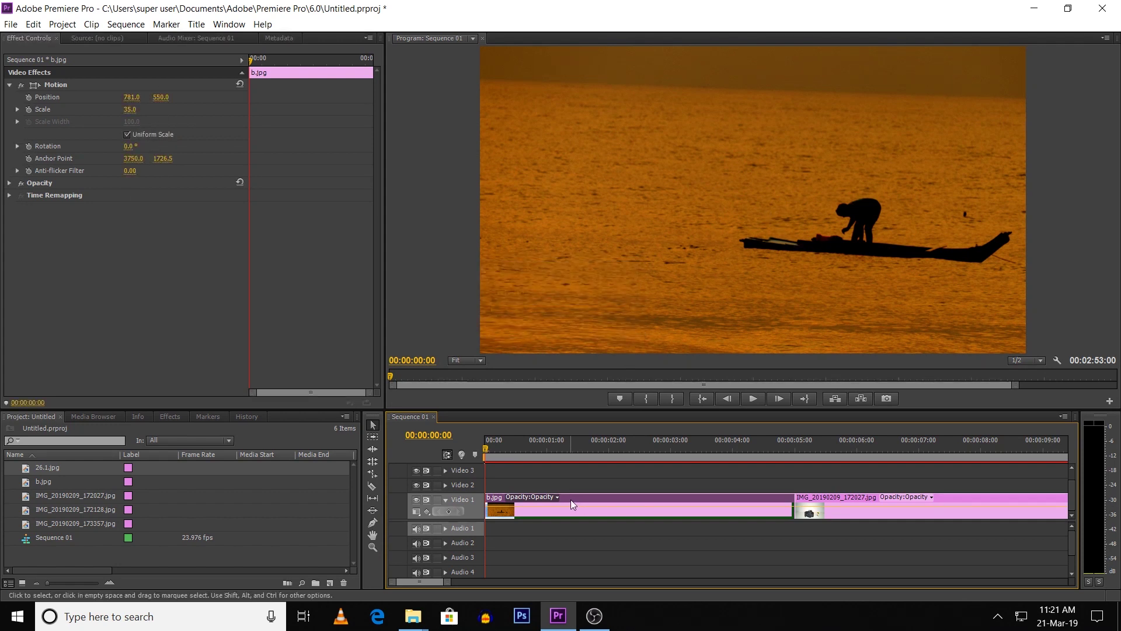
pyautogui.moveTo(126, 112)
pyautogui.mouseDown()
pyautogui.moveTo(129, 97)
pyautogui.moveTo(98, 97)
pyautogui.moveTo(134, 98)
pyautogui.mouseUp()
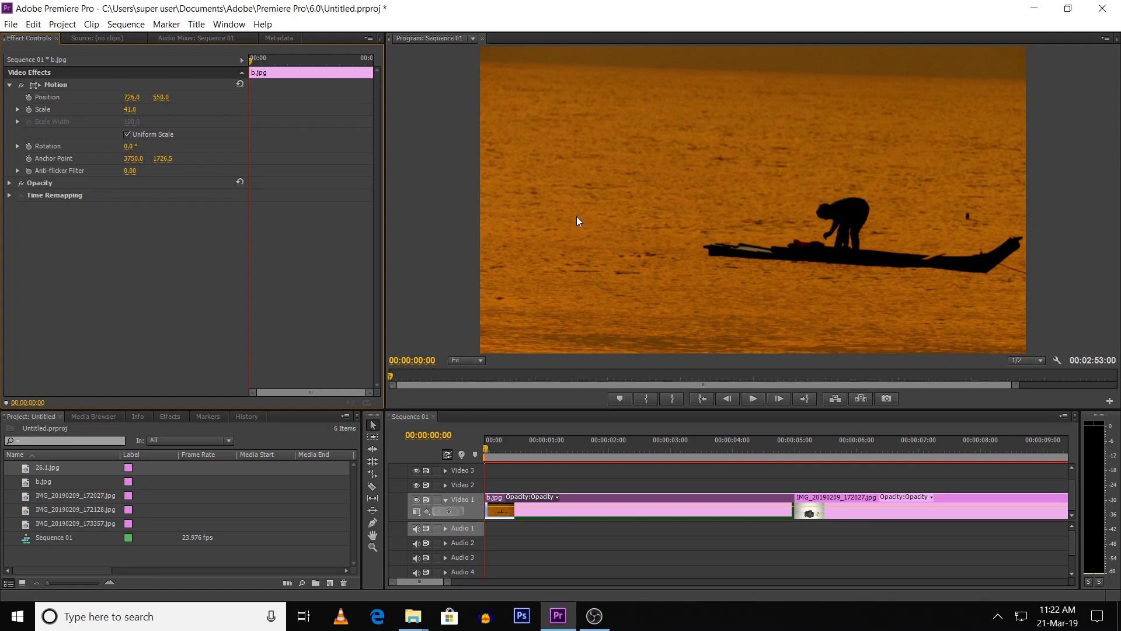
# - Enable keyframing for the b.jpg clip's Position and Scale at 00:00:00:00, creating a starting keyframe for each
pyautogui.moveTo(486, 444)
pyautogui.mouseDown()
pyautogui.moveTo(495, 449)
pyautogui.moveTo(485, 450)
pyautogui.mouseUp()
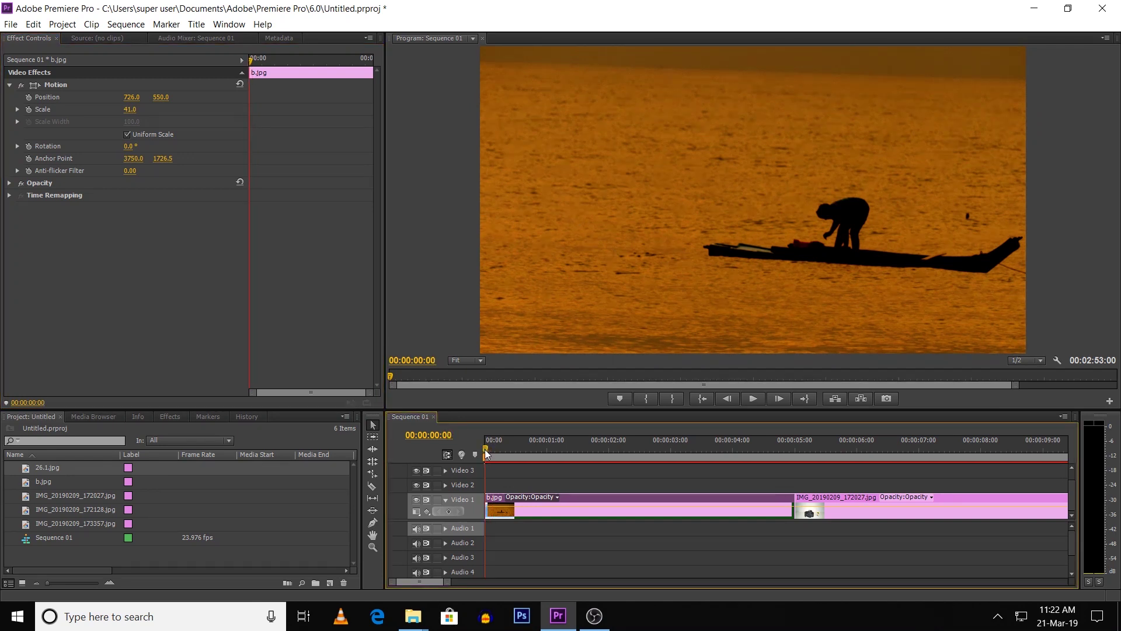
pyautogui.click(30, 98)
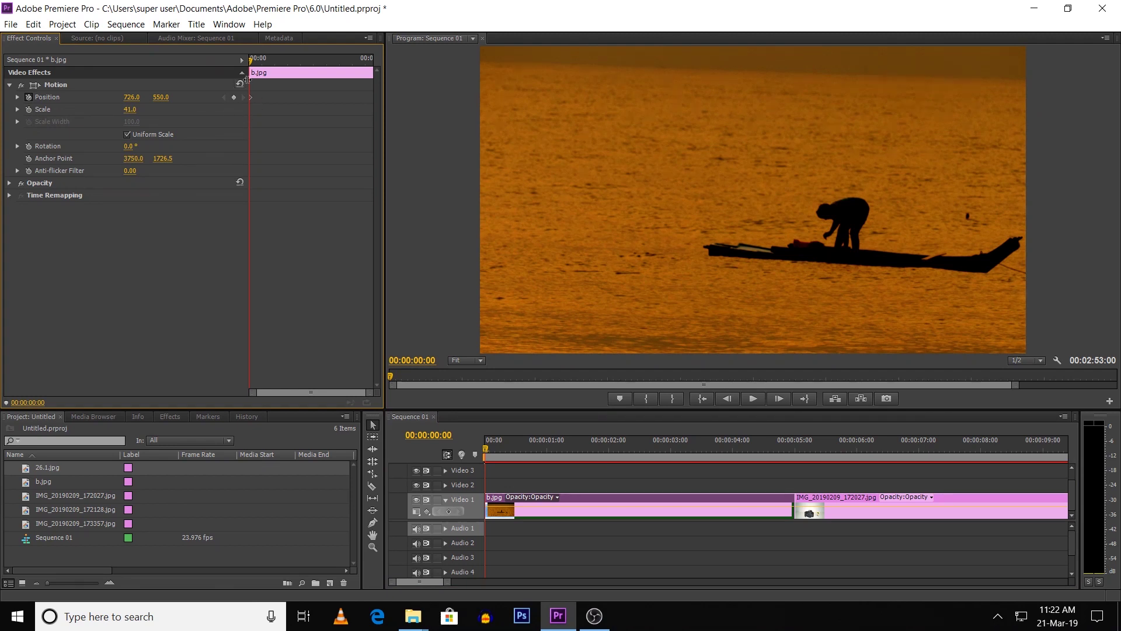
pyautogui.click(29, 110)
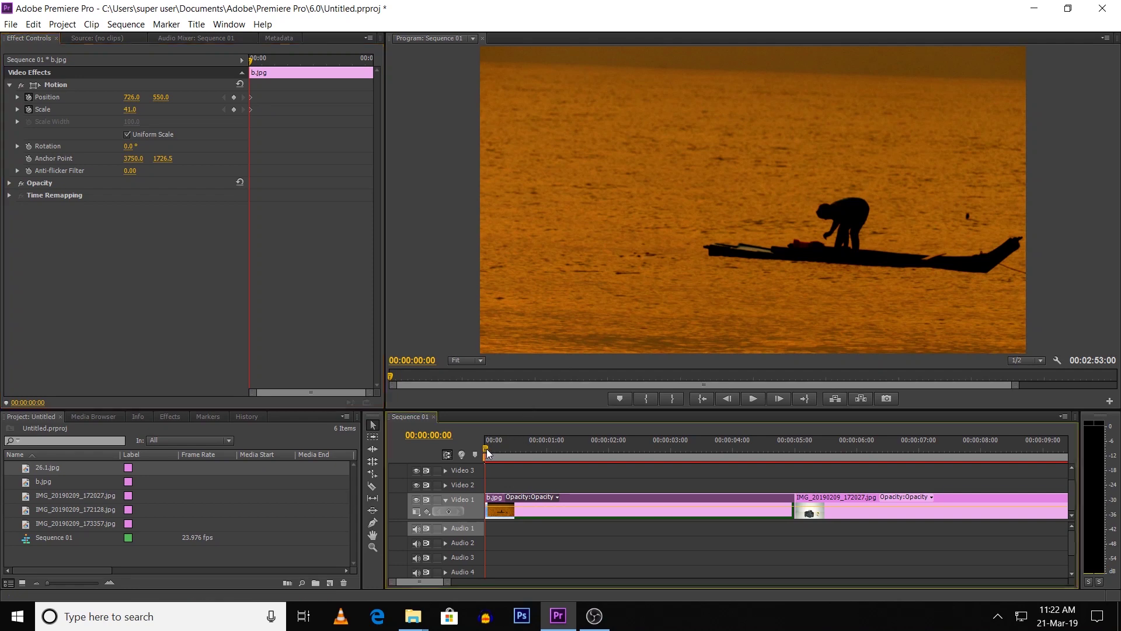
# - Add an ending Position keyframe at the b.jpg clip's last frame, 00:00:04:23, with the horizontal position at 349
pyautogui.click(486, 448)
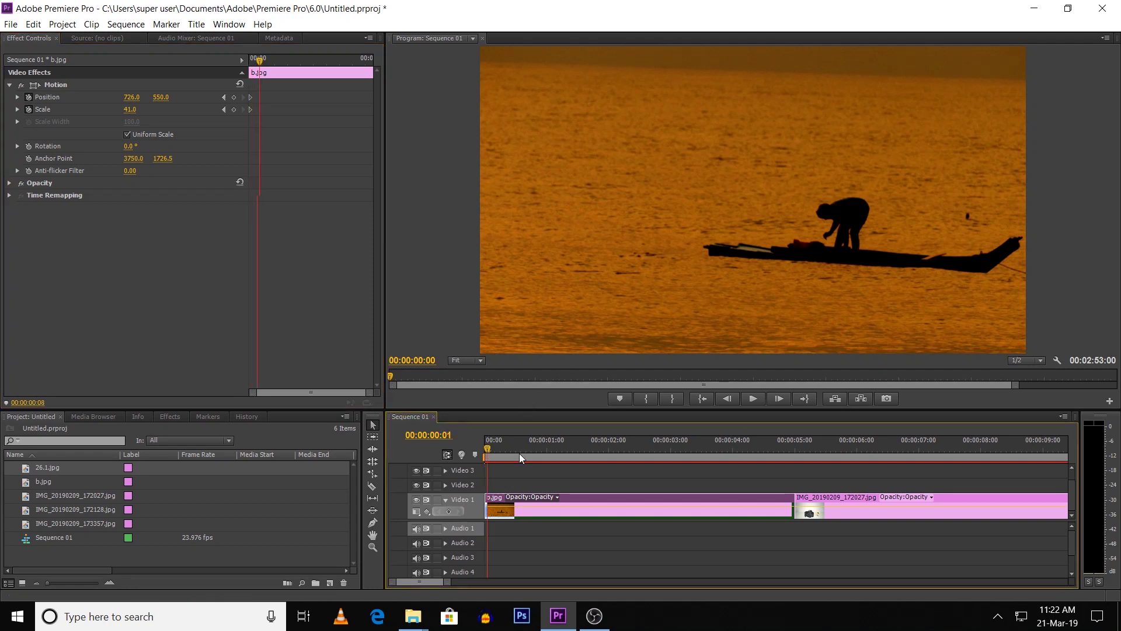
pyautogui.press('Down')
pyautogui.press('Left')
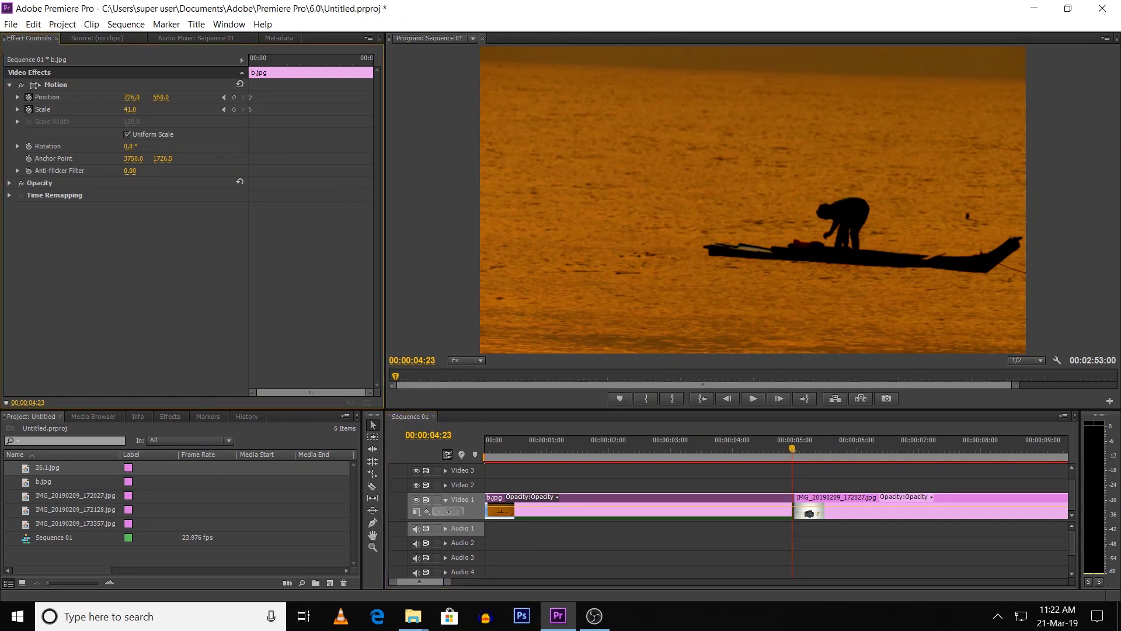
pyautogui.moveTo(132, 98); pyautogui.dragTo(20, 98)
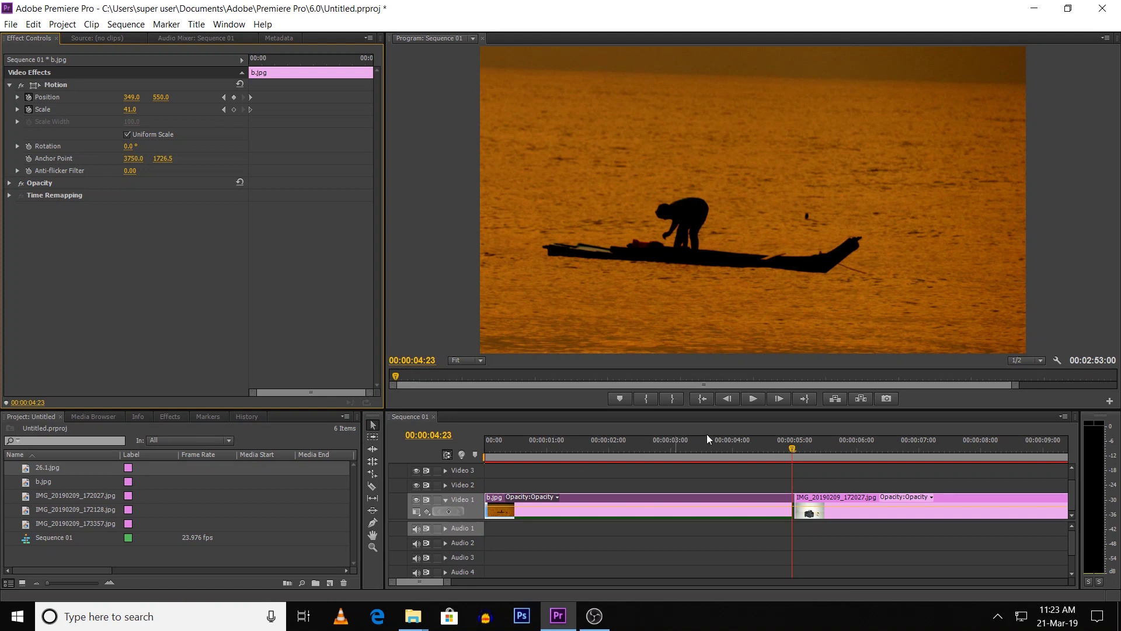
# - Play the b.jpg clip's position animation from the start and compare its first and last frames
pyautogui.moveTo(794, 446); pyautogui.dragTo(472, 457)
pyautogui.press('space')
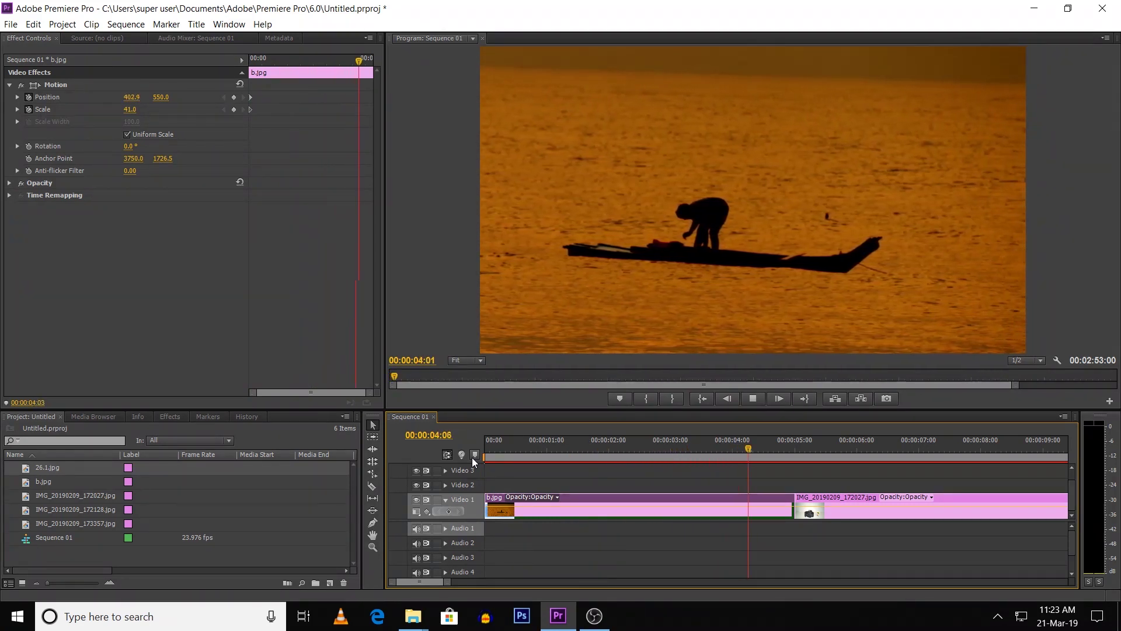
pyautogui.press('space')
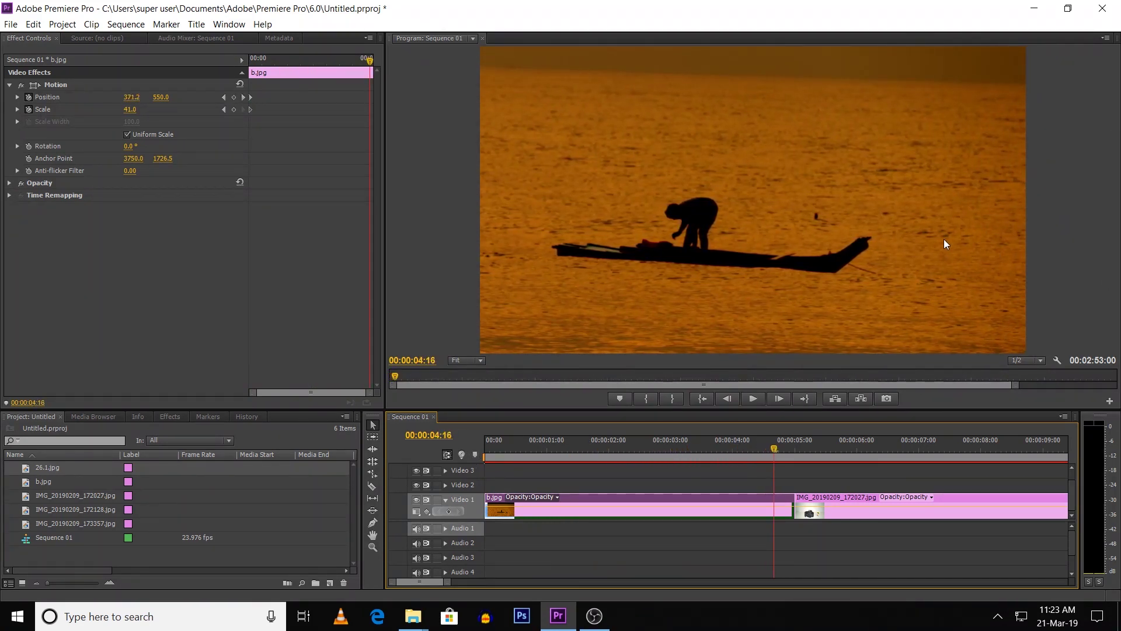
pyautogui.moveTo(737, 458); pyautogui.dragTo(488, 458)
pyautogui.click(485, 460)
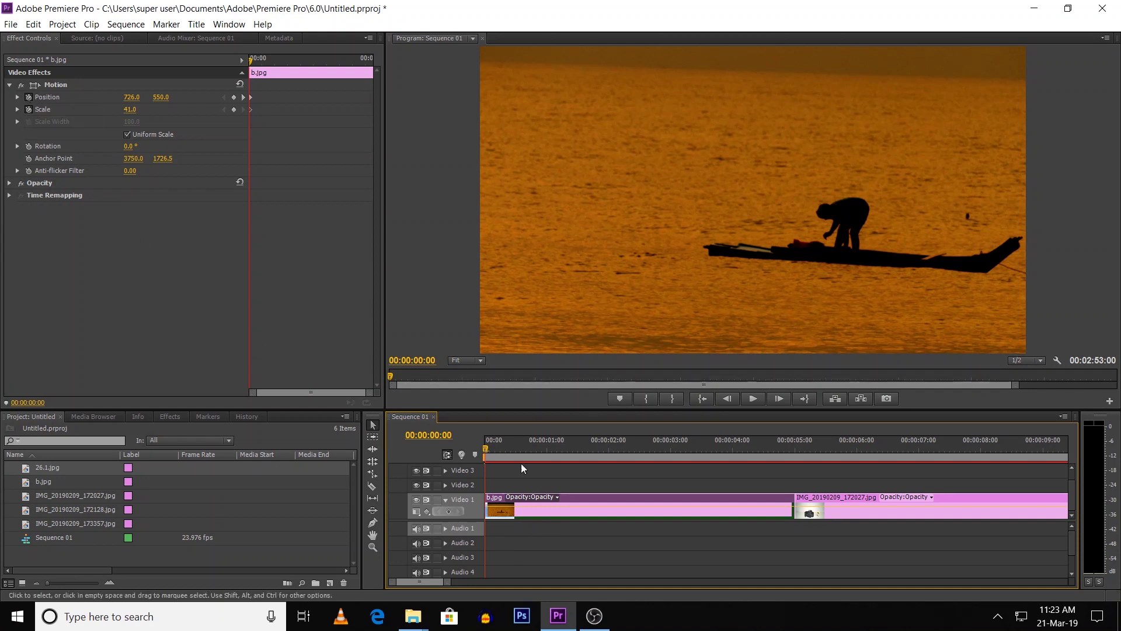
pyautogui.moveTo(489, 447); pyautogui.dragTo(793, 456)
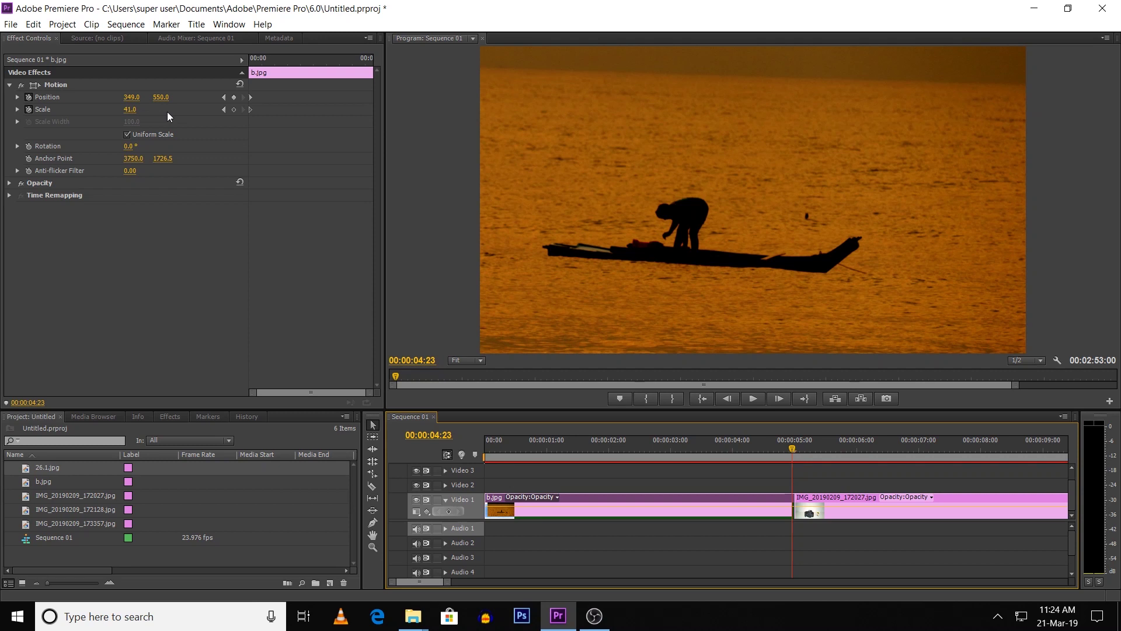
pyautogui.click(481, 447)
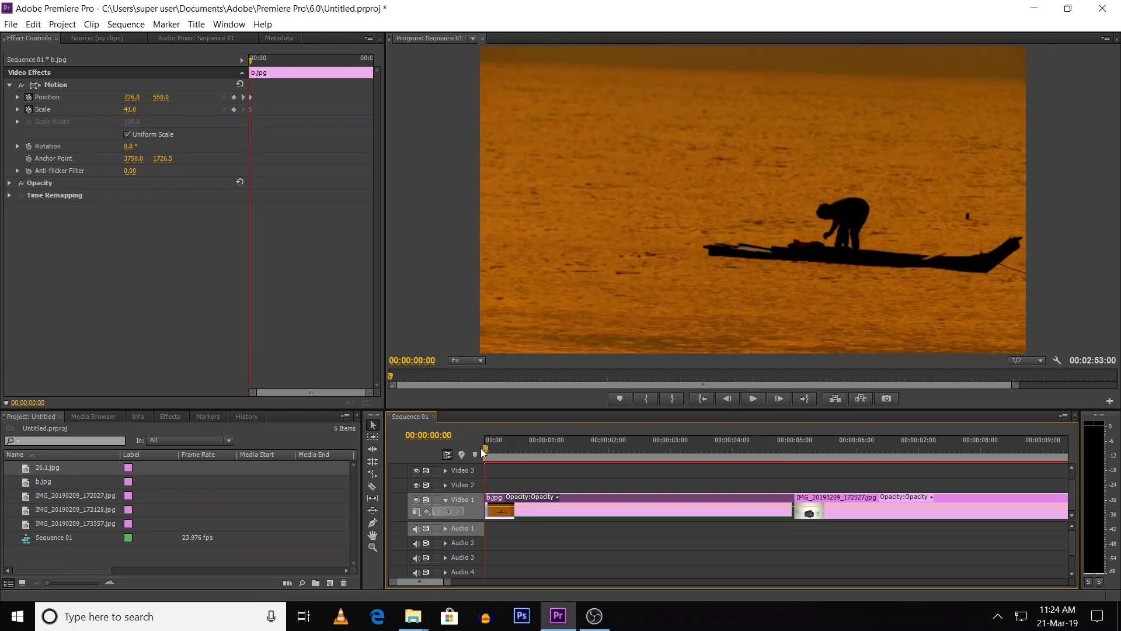
# - Set the IMG_20190209_172027.jpg clip's scale to 124 and position to 485, 464, and enable Position and Scale keyframing at 00:00:05:00
pyautogui.press('space')
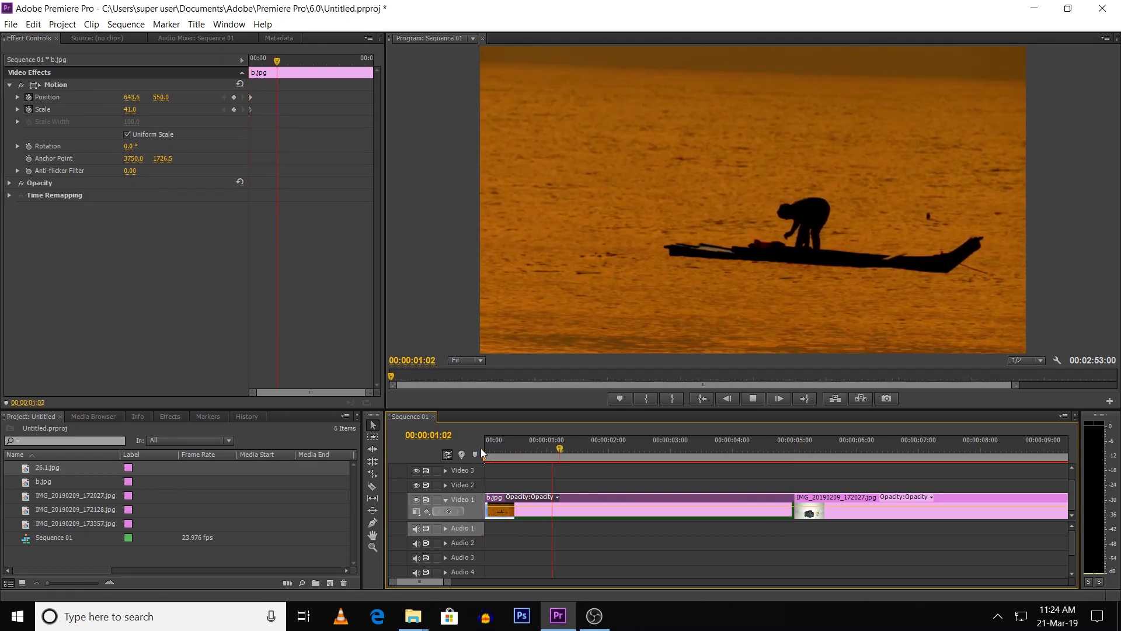
pyautogui.press('Down')
pyautogui.moveTo(449, 584); pyautogui.dragTo(459, 583)
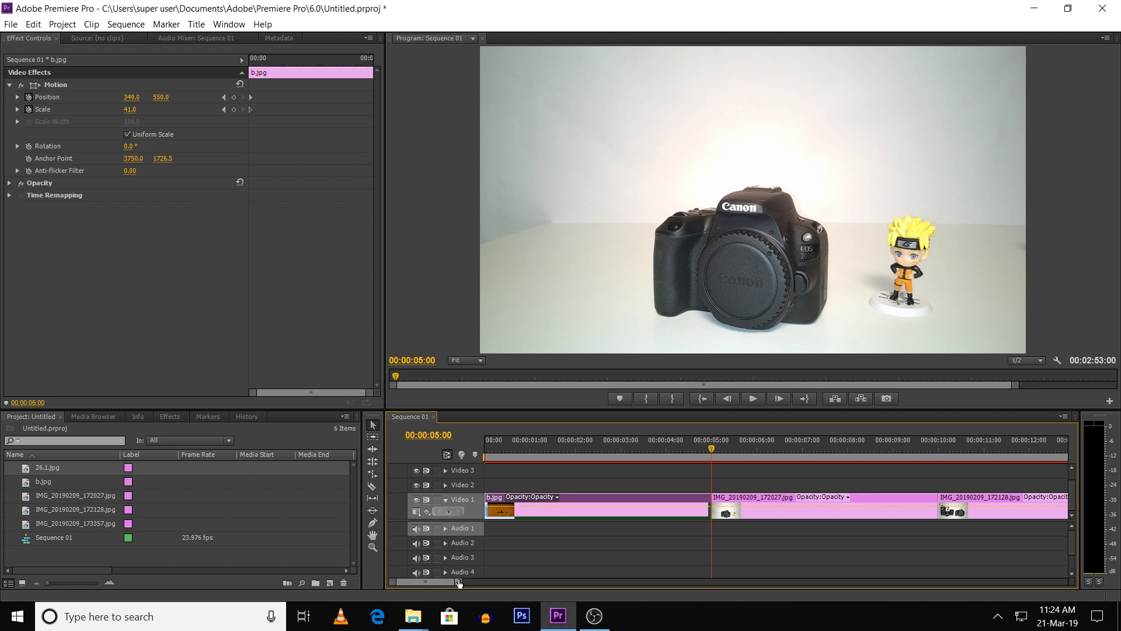
pyautogui.moveTo(460, 582); pyautogui.dragTo(468, 582)
pyautogui.click(674, 454)
pyautogui.click(672, 454)
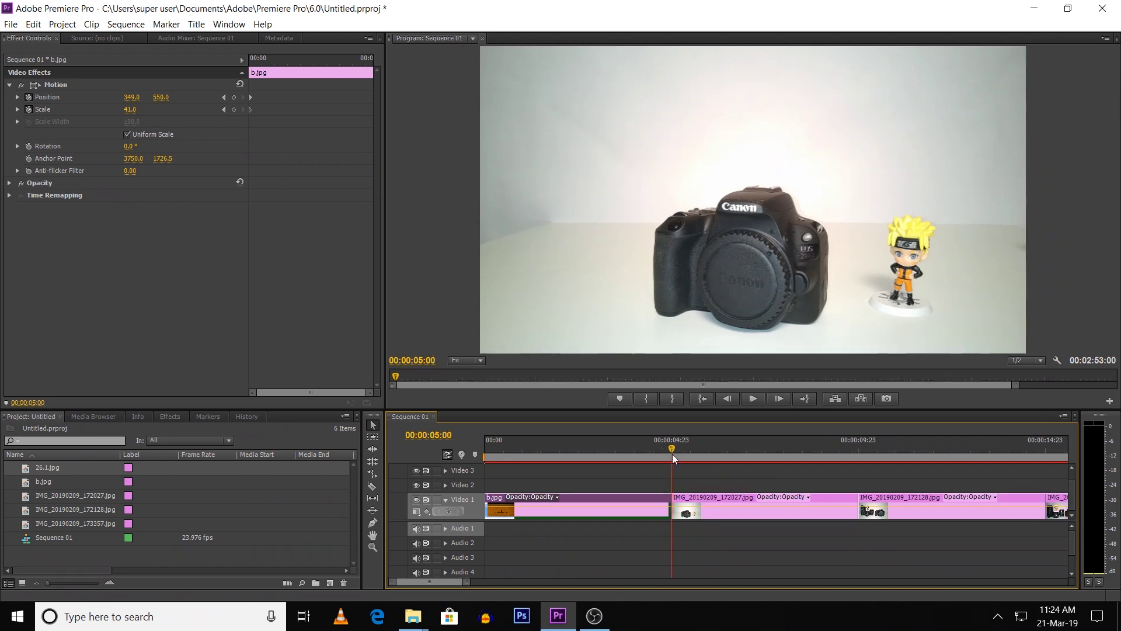
pyautogui.click(701, 506)
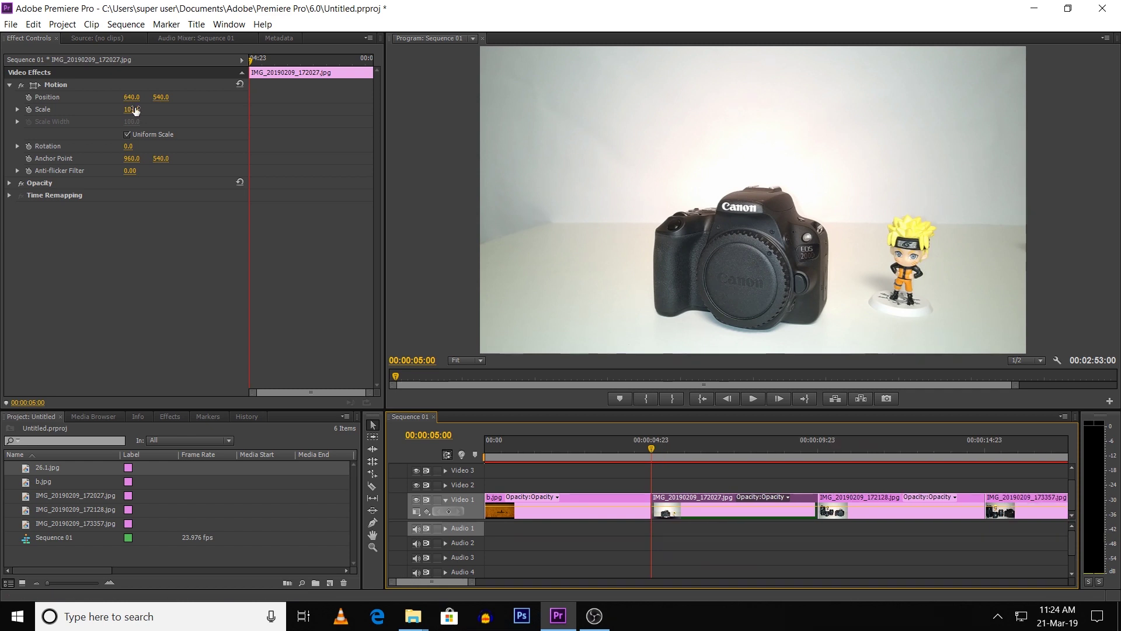
pyautogui.moveTo(130, 112); pyautogui.dragTo(149, 97)
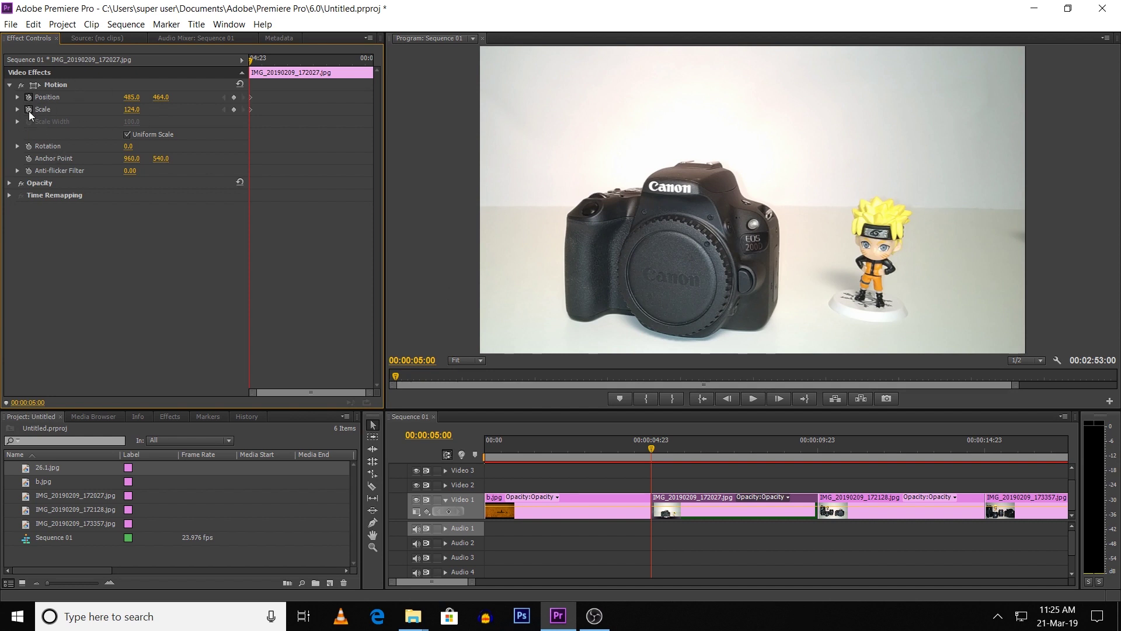
# - Add an ending Position keyframe to the IMG_20190209_172027.jpg clip at 00:00:09:23 with the horizontal position at 702
pyautogui.moveTo(653, 449); pyautogui.dragTo(818, 460)
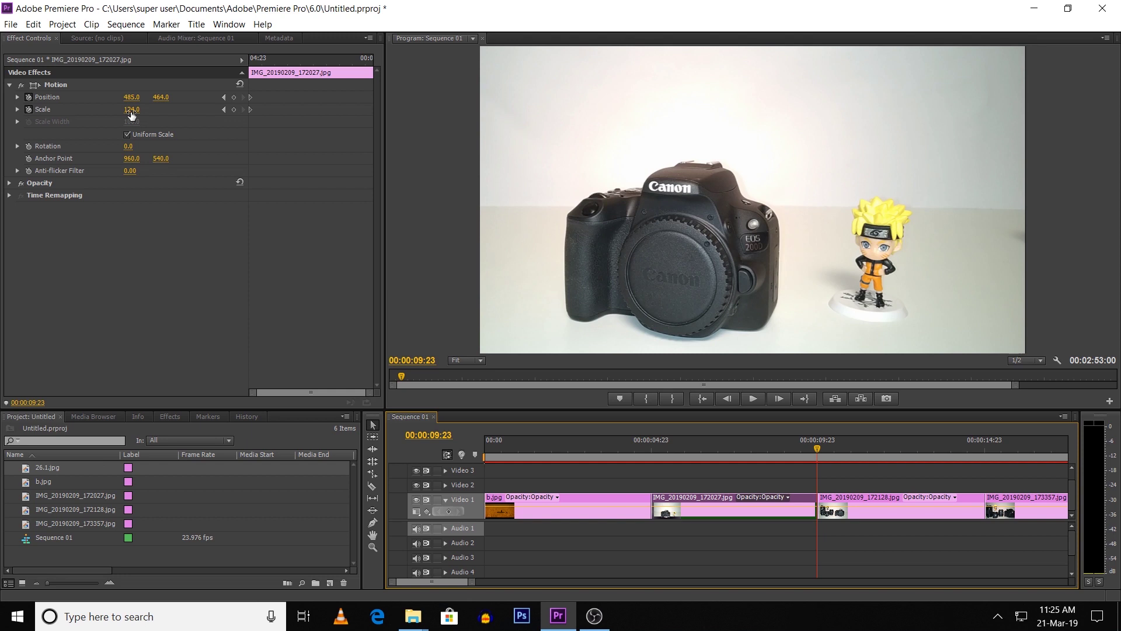
pyautogui.moveTo(131, 99); pyautogui.dragTo(259, 97)
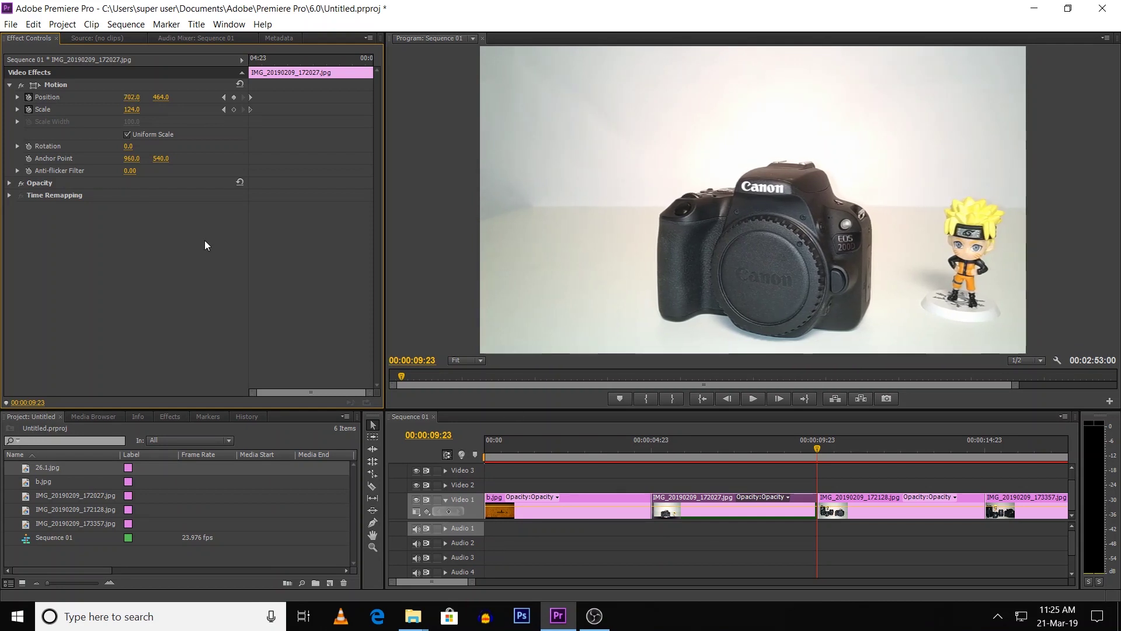
# - Play the IMG_20190209_172027.jpg clip's position animation from its start and compare its first and last frames
pyautogui.moveTo(660, 444); pyautogui.dragTo(653, 445)
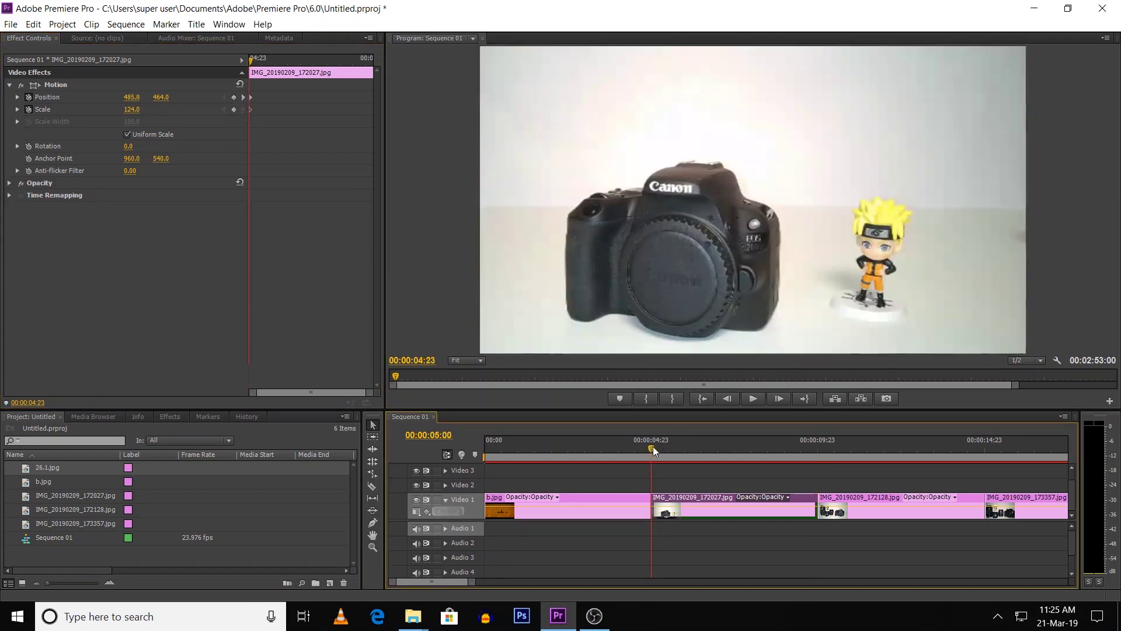
pyautogui.press('space')
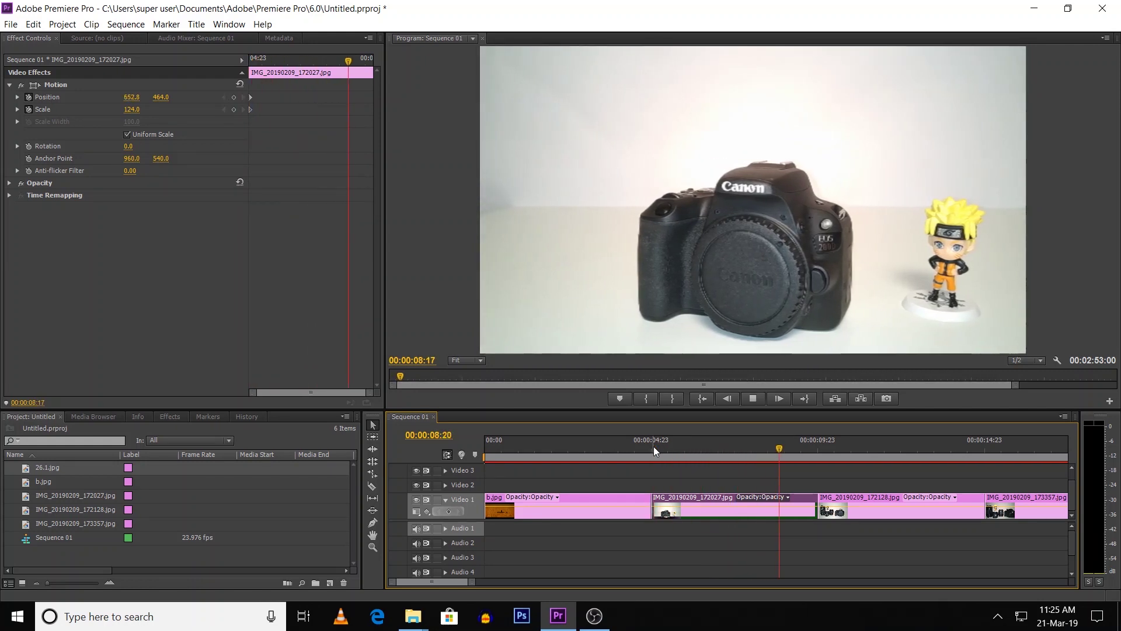
pyautogui.press('space')
pyautogui.click(654, 447)
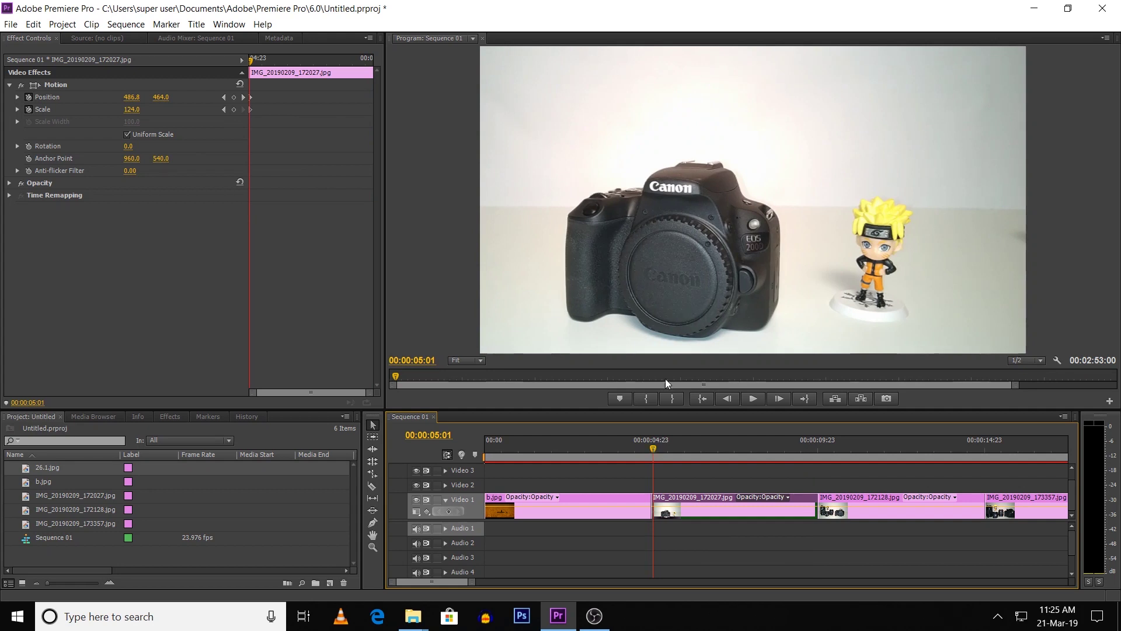
pyautogui.moveTo(648, 449); pyautogui.dragTo(816, 468)
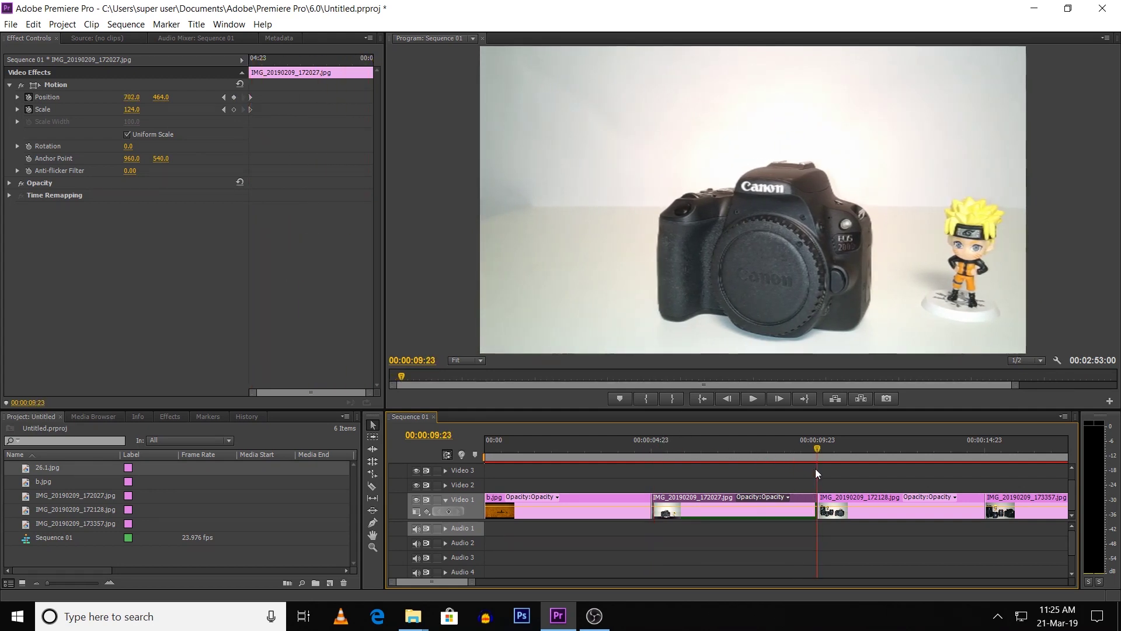
# - Set the IMG_20190209_172128.jpg clip's scale to 141 and horizontal position to 827, and enable Scale and Position keyframing at 00:00:10:01
pyautogui.click(814, 447)
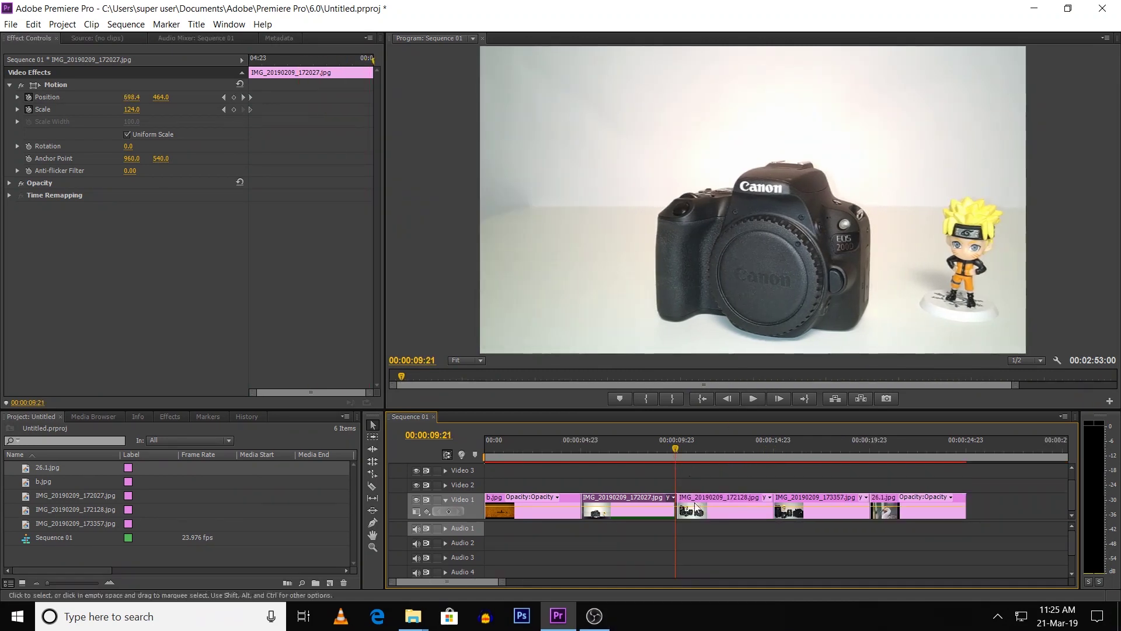
pyautogui.click(680, 452)
pyautogui.click(677, 453)
pyautogui.moveTo(504, 583); pyautogui.dragTo(468, 583)
pyautogui.click(797, 517)
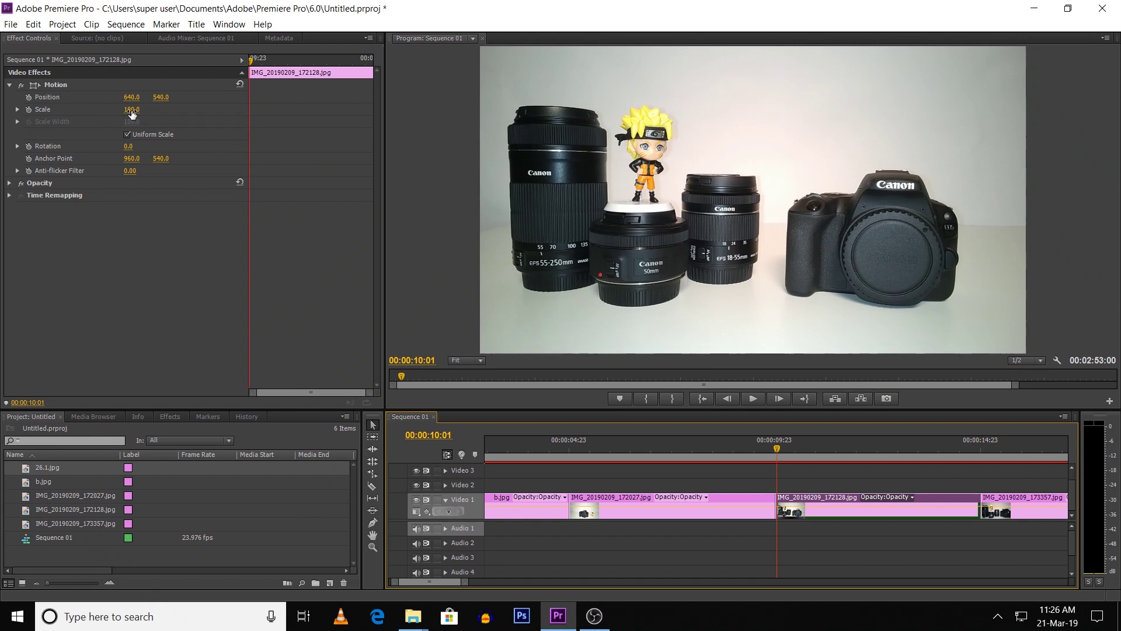
pyautogui.moveTo(132, 111)
pyautogui.mouseDown()
pyautogui.moveTo(148, 111)
pyautogui.moveTo(129, 98)
pyautogui.moveTo(137, 111)
pyautogui.moveTo(181, 98)
pyautogui.moveTo(136, 98)
pyautogui.mouseUp()
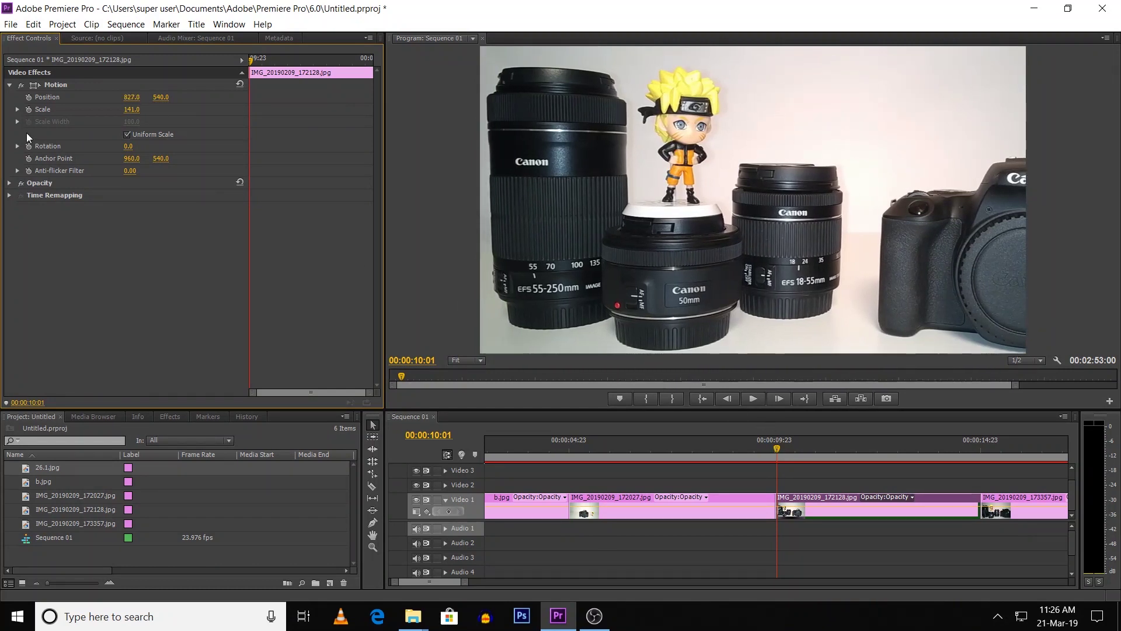
pyautogui.click(29, 110)
pyautogui.click(28, 97)
# - Add ending keyframes to the IMG_20190209_172128.jpg clip at 00:00:14:23 with scale 111 and horizontal position 710
pyautogui.moveTo(776, 450); pyautogui.dragTo(979, 481)
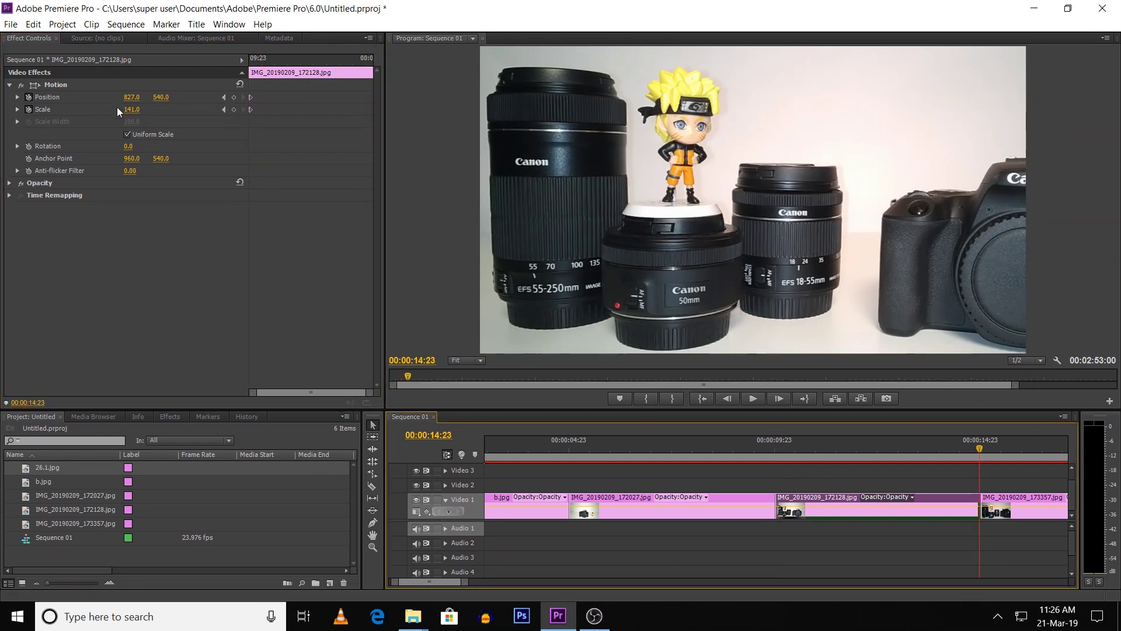
pyautogui.moveTo(132, 110)
pyautogui.mouseDown()
pyautogui.moveTo(113, 109)
pyautogui.moveTo(139, 109)
pyautogui.mouseUp()
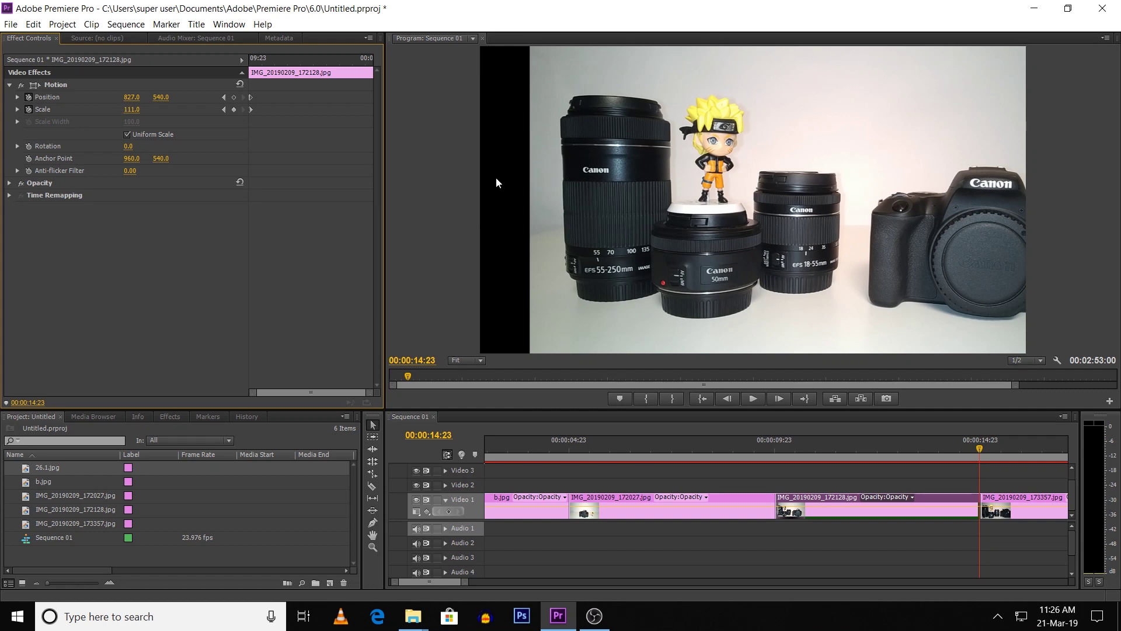
pyautogui.moveTo(132, 96); pyautogui.dragTo(74, 97)
# - Play the IMG_20190209_172128.jpg clip's zoom-out animation and scrub from its first frame to its last
pyautogui.click(775, 445)
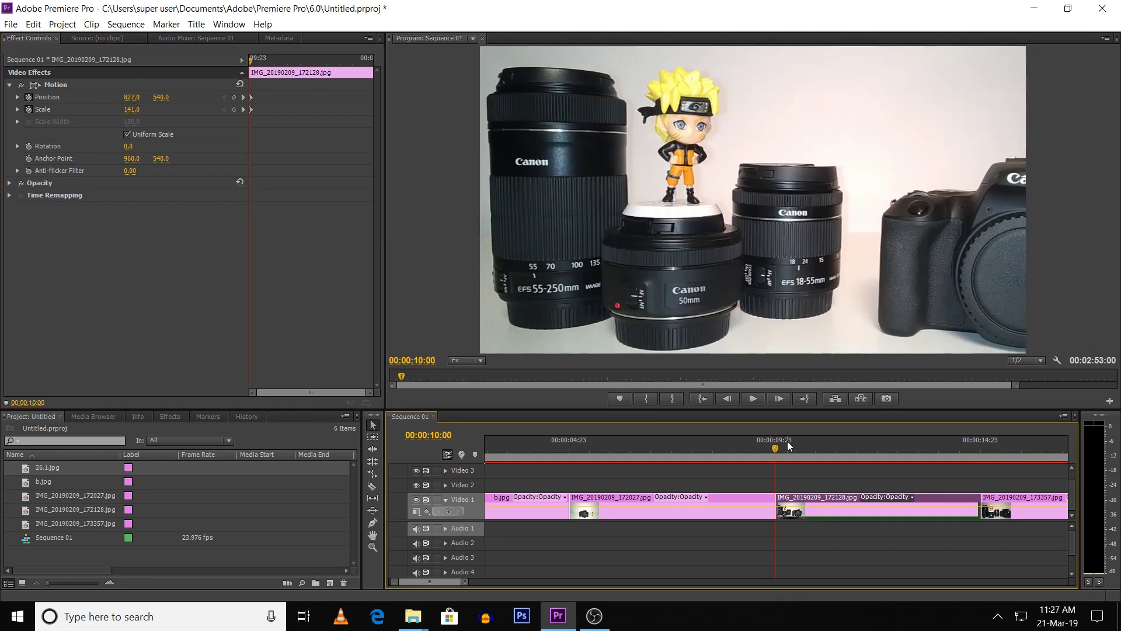
pyautogui.press('space')
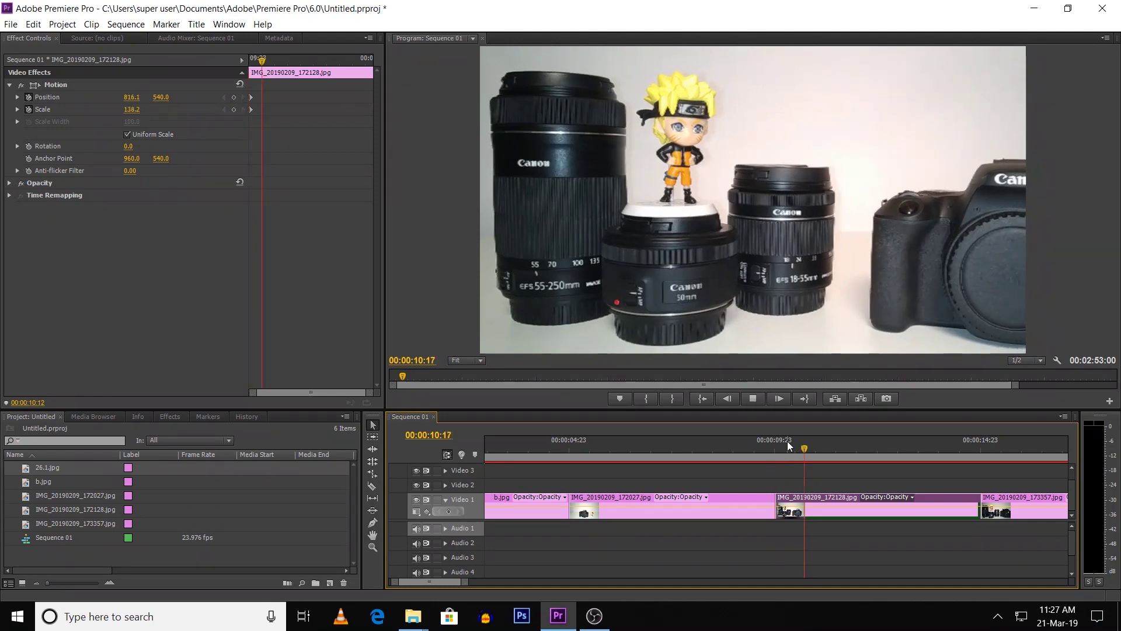
pyautogui.click(778, 451)
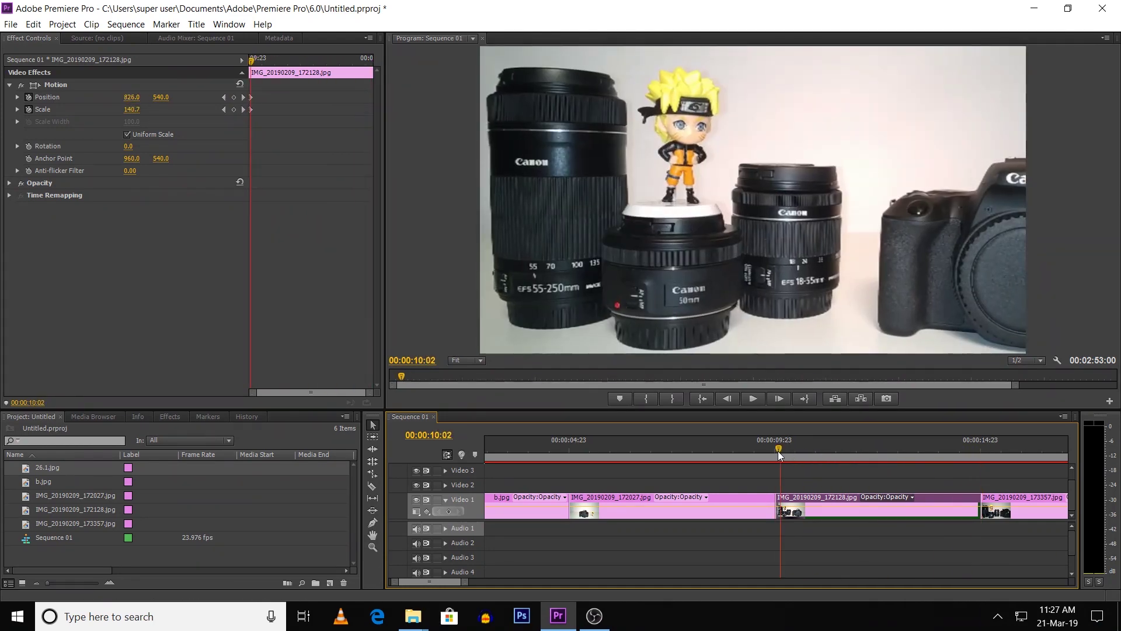
pyautogui.moveTo(777, 451); pyautogui.dragTo(969, 490)
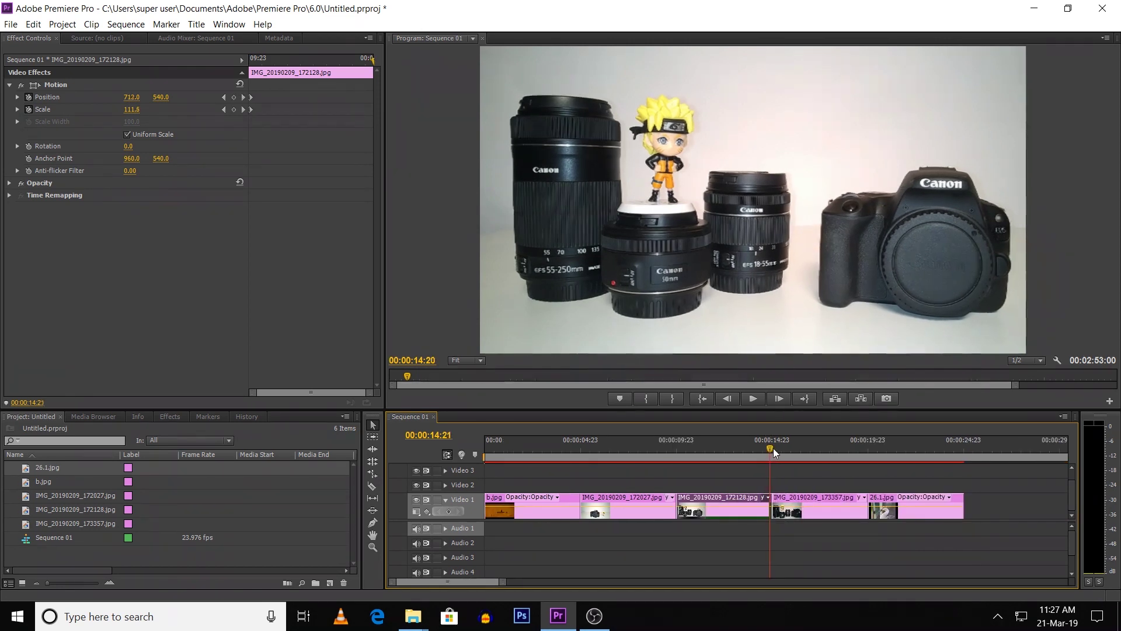
# - Save the project and enable Scale and Position keyframing for the IMG_20190209_173357.jpg clip at 00:00:15:00
pyautogui.moveTo(771, 452); pyautogui.dragTo(774, 452)
pyautogui.click(788, 509)
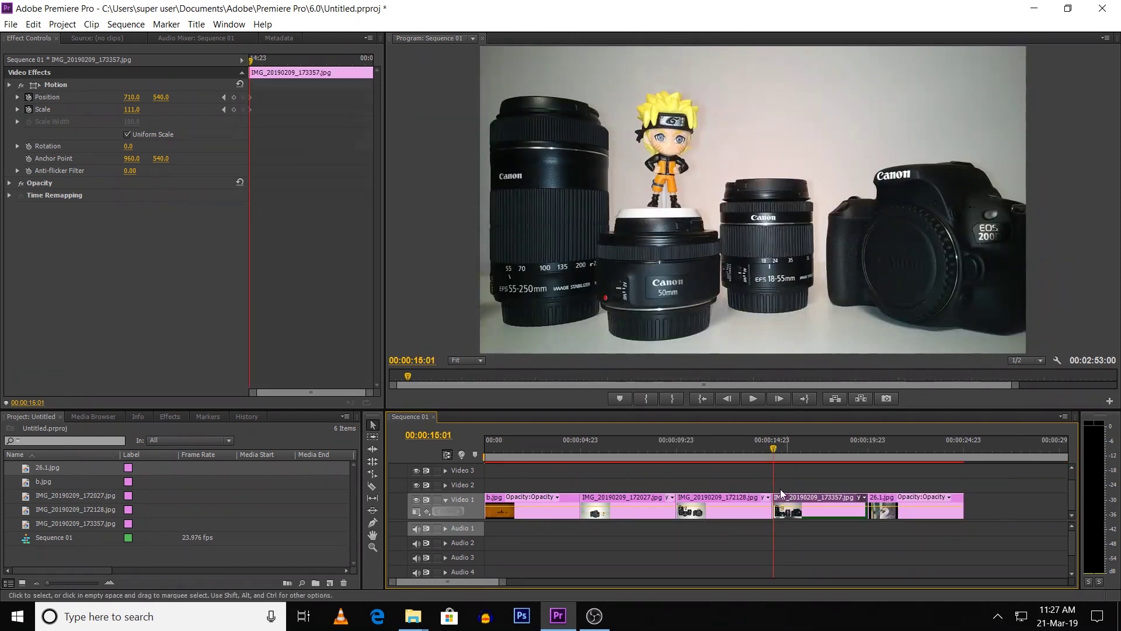
pyautogui.moveTo(505, 584); pyautogui.dragTo(482, 584)
pyautogui.click(10, 85)
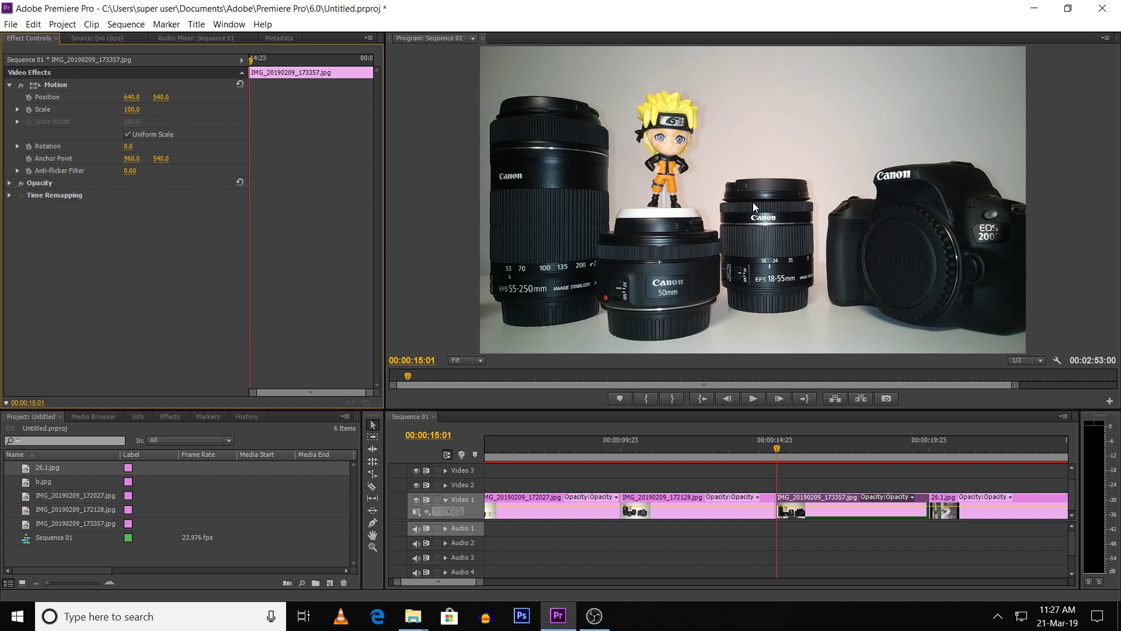
pyautogui.hotkey('ctrl', 's')
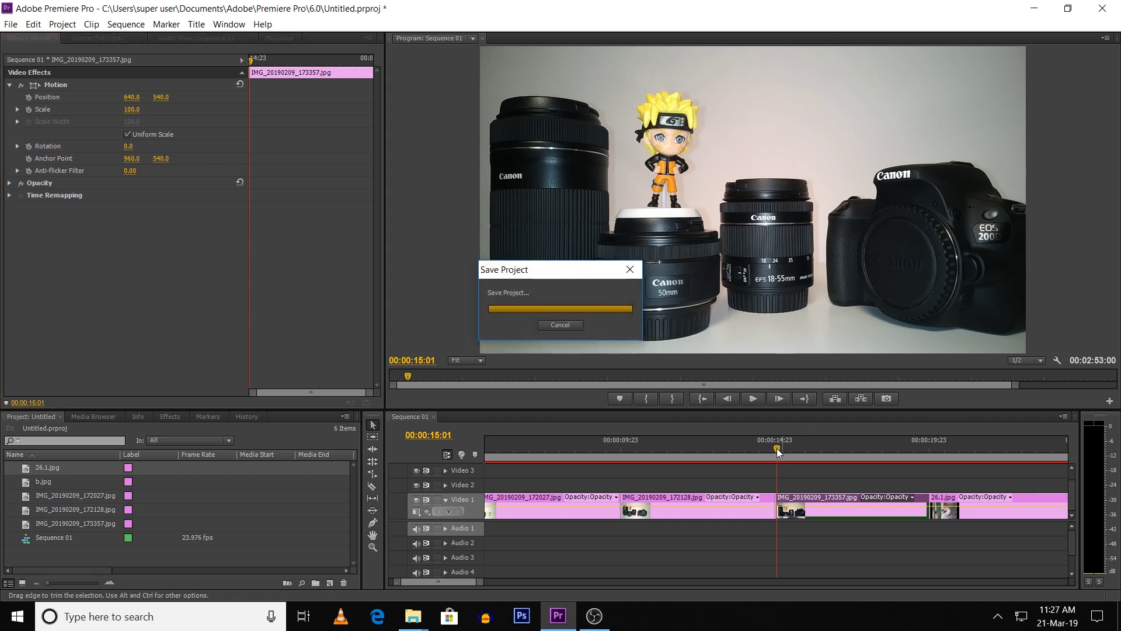
pyautogui.click(777, 451)
pyautogui.moveTo(777, 451); pyautogui.dragTo(776, 451)
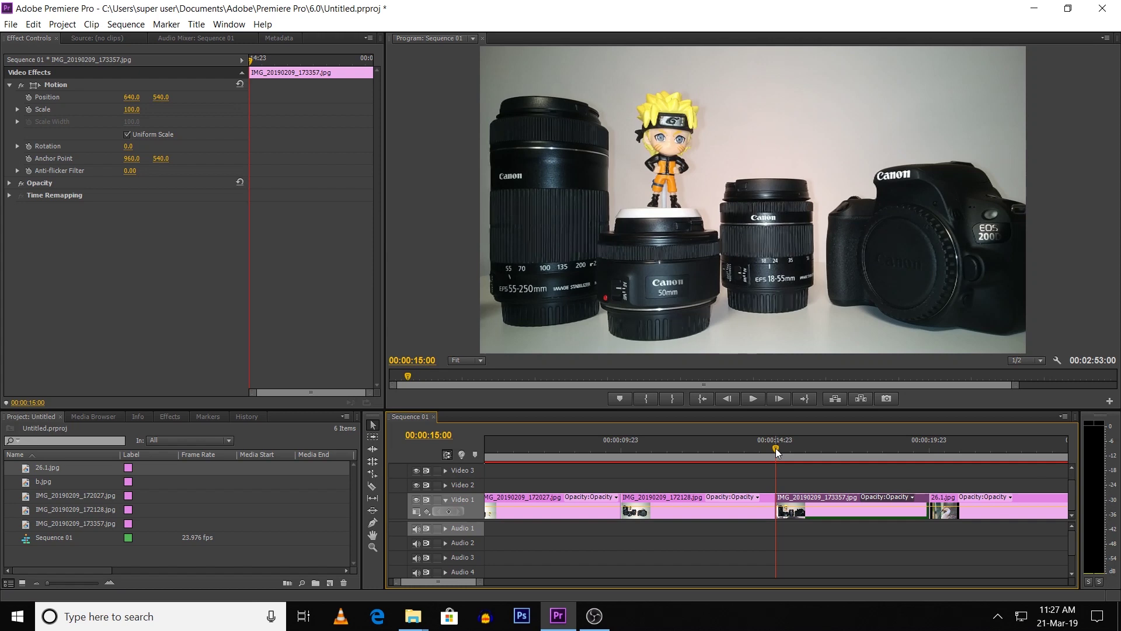
pyautogui.click(30, 110)
pyautogui.click(30, 98)
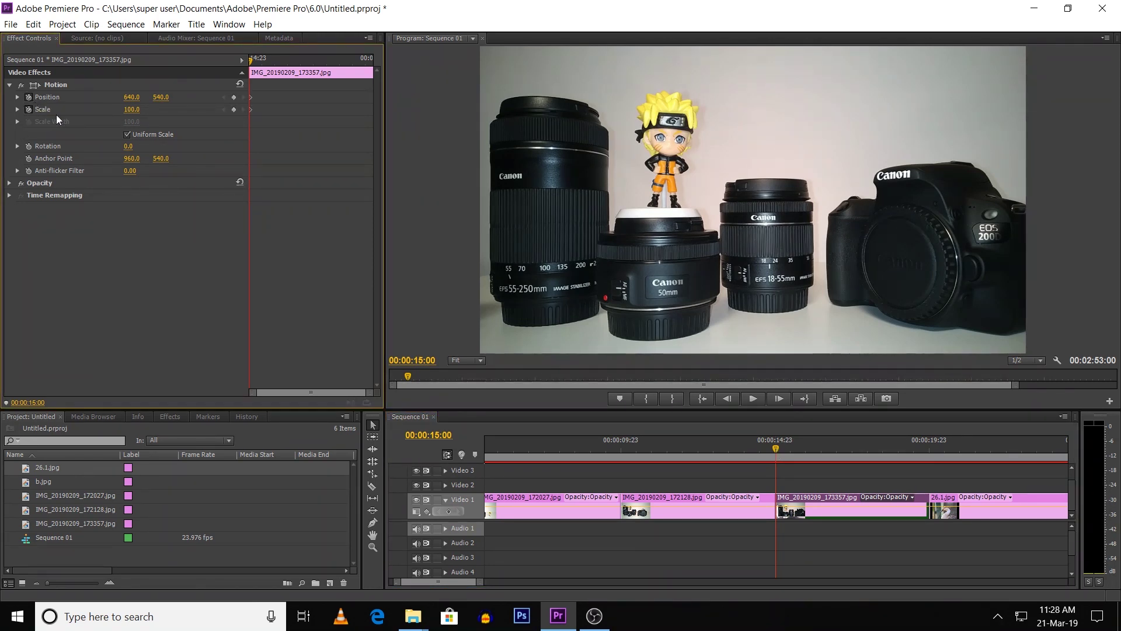
# - Add ending keyframes to the IMG_20190209_173357.jpg clip at 00:00:19:23 with scale 124 and position 767, 581
pyautogui.moveTo(775, 449); pyautogui.dragTo(923, 473)
pyautogui.press('Down')
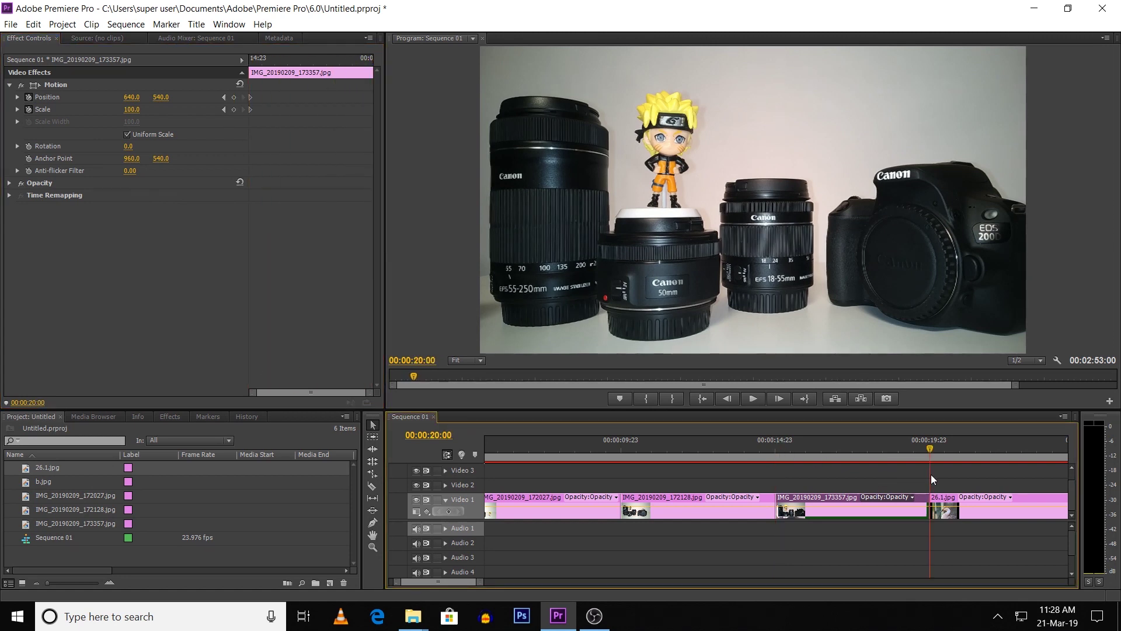
pyautogui.press('Right')
pyautogui.moveTo(130, 110); pyautogui.dragTo(147, 109)
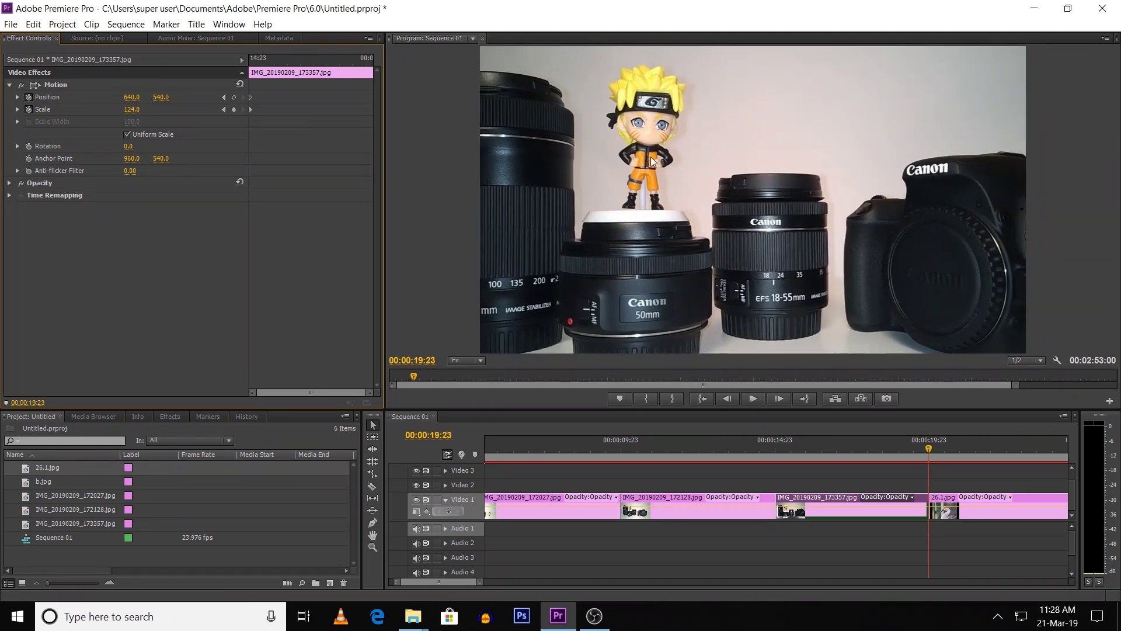
pyautogui.moveTo(131, 97); pyautogui.dragTo(186, 97)
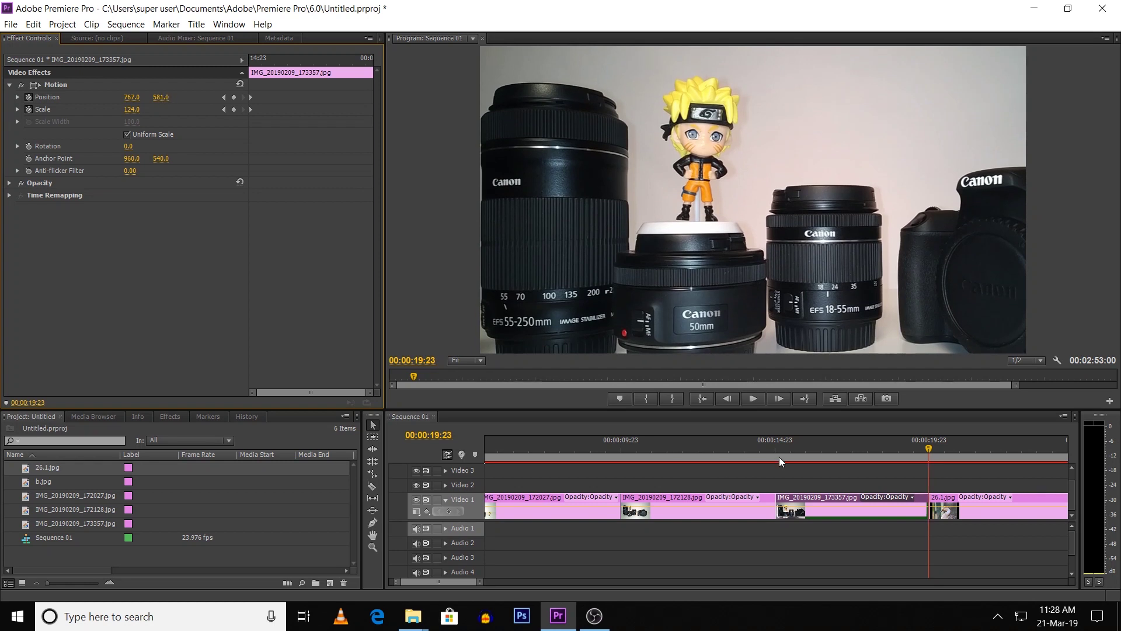
# - Play the IMG_20190209_173357.jpg clip's zoom-in animation and scrub through it and the preceding IMG_20190209_172128.jpg clip
pyautogui.moveTo(784, 451); pyautogui.dragTo(779, 452)
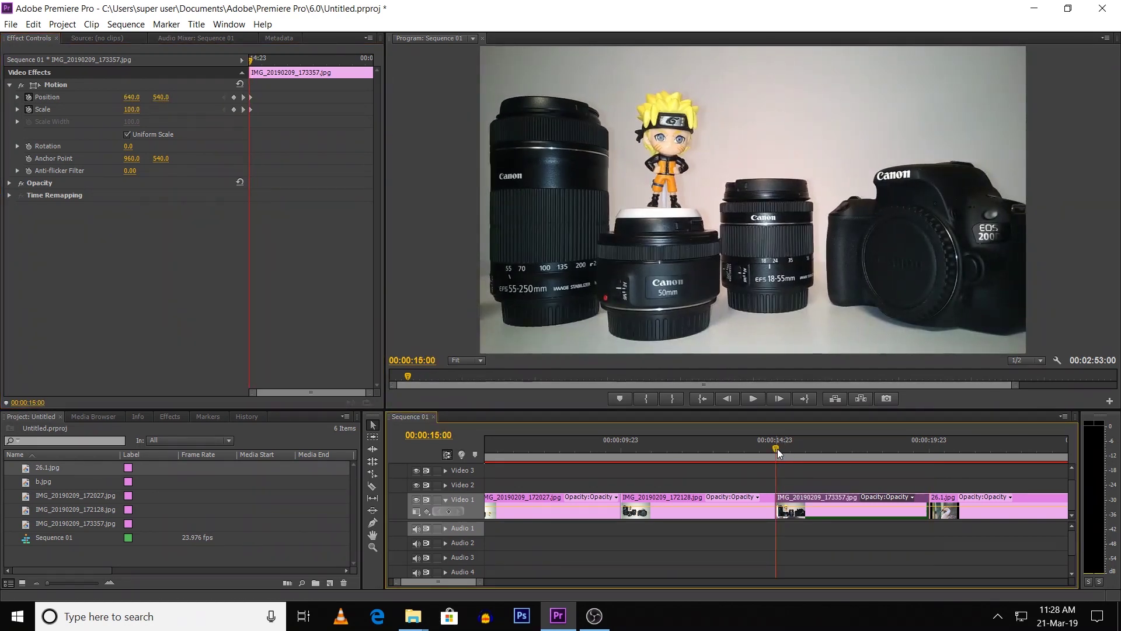
pyautogui.press('space')
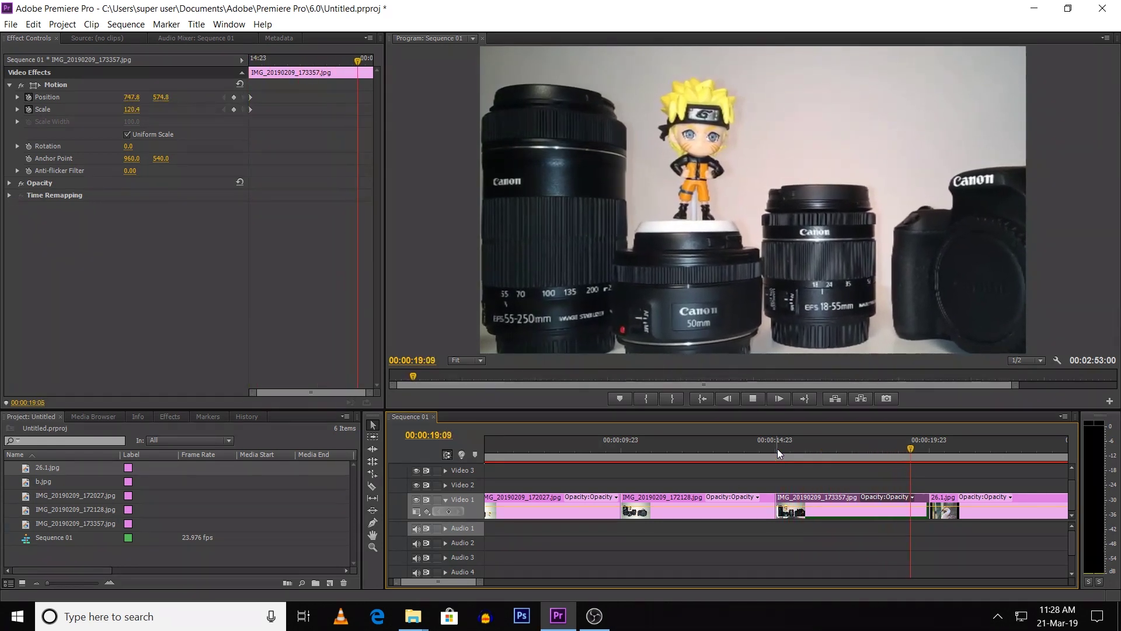
pyautogui.press('space')
pyautogui.click(778, 453)
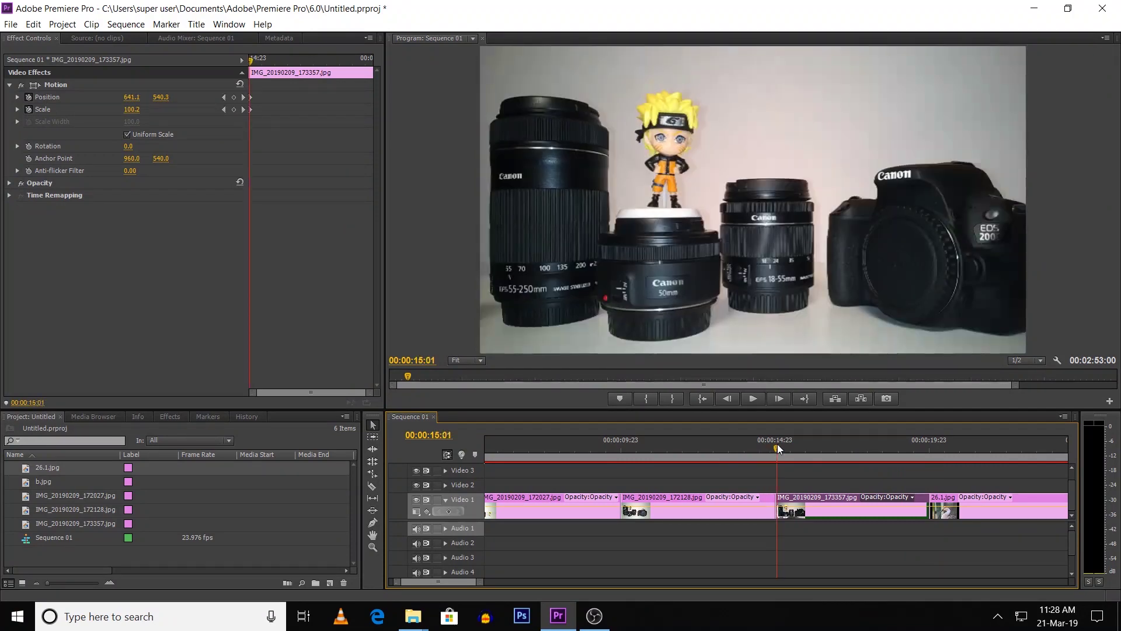
pyautogui.moveTo(778, 444); pyautogui.dragTo(884, 460)
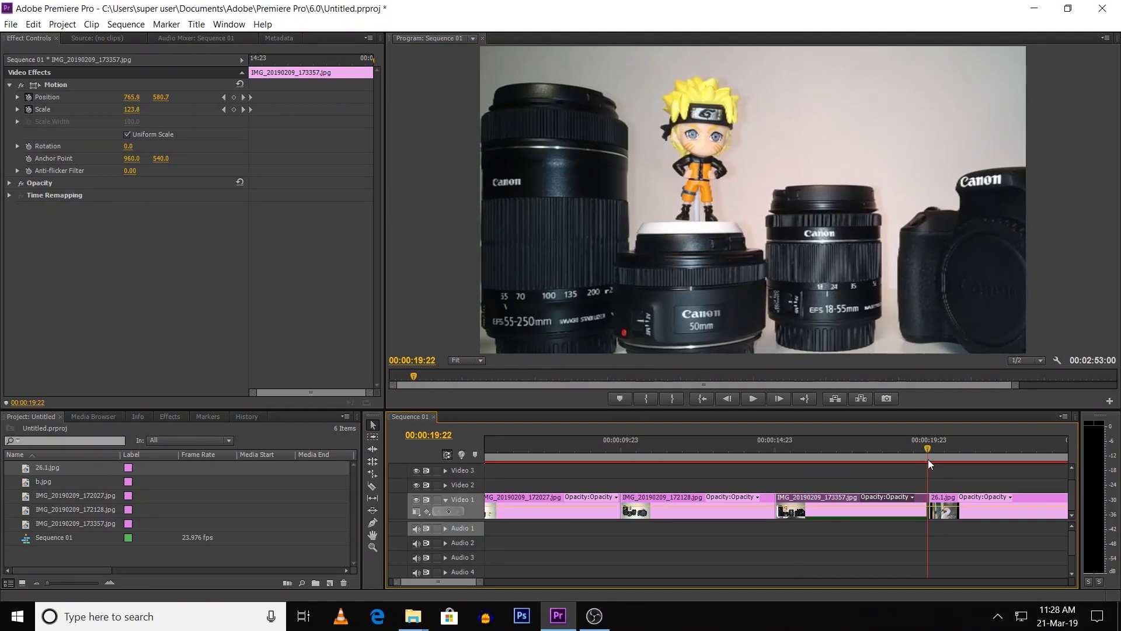
pyautogui.click(625, 457)
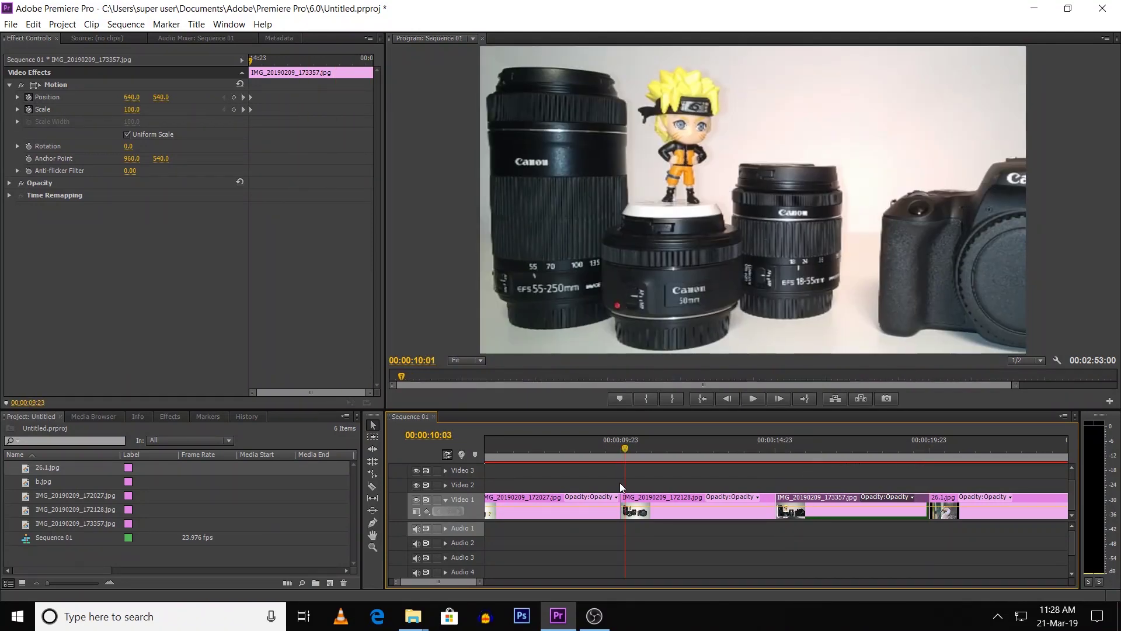
pyautogui.moveTo(626, 482); pyautogui.dragTo(842, 493)
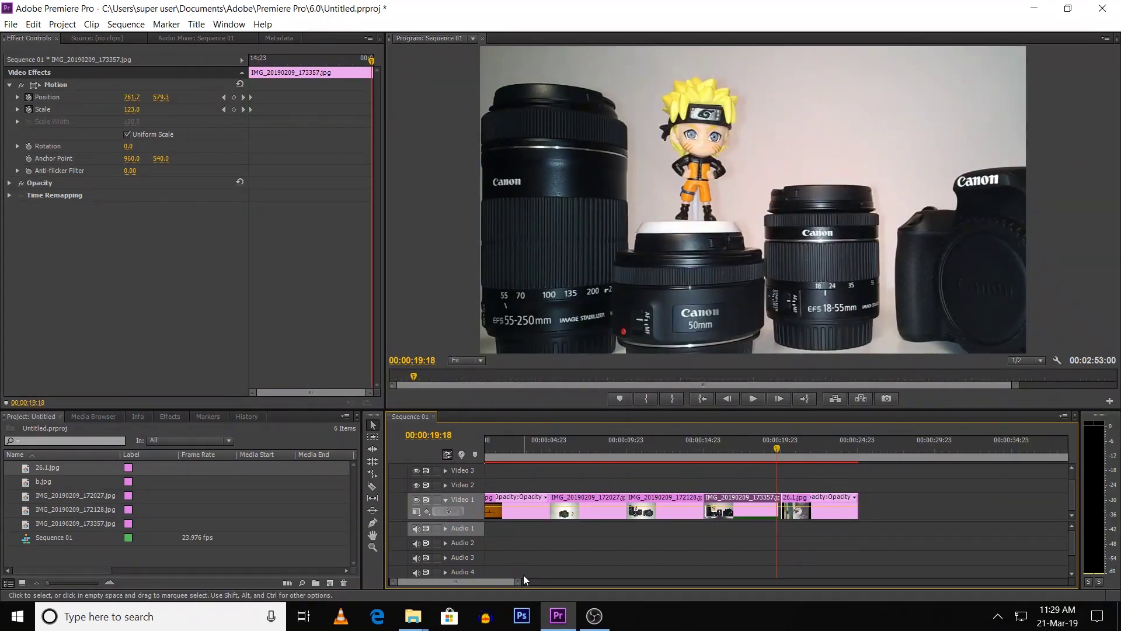
# - Set the 26.1.jpg clip's scale to 72 and position to 640, 799 with the playhead at 00:00:20:01
pyautogui.moveTo(523, 574); pyautogui.dragTo(495, 573)
pyautogui.click(783, 449)
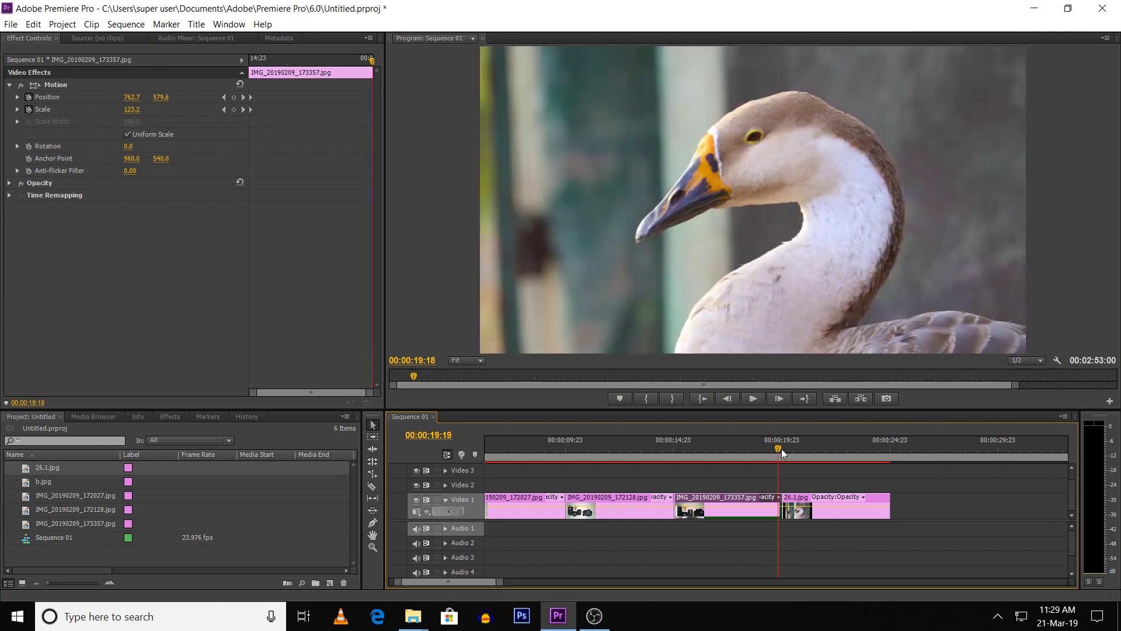
pyautogui.click(803, 505)
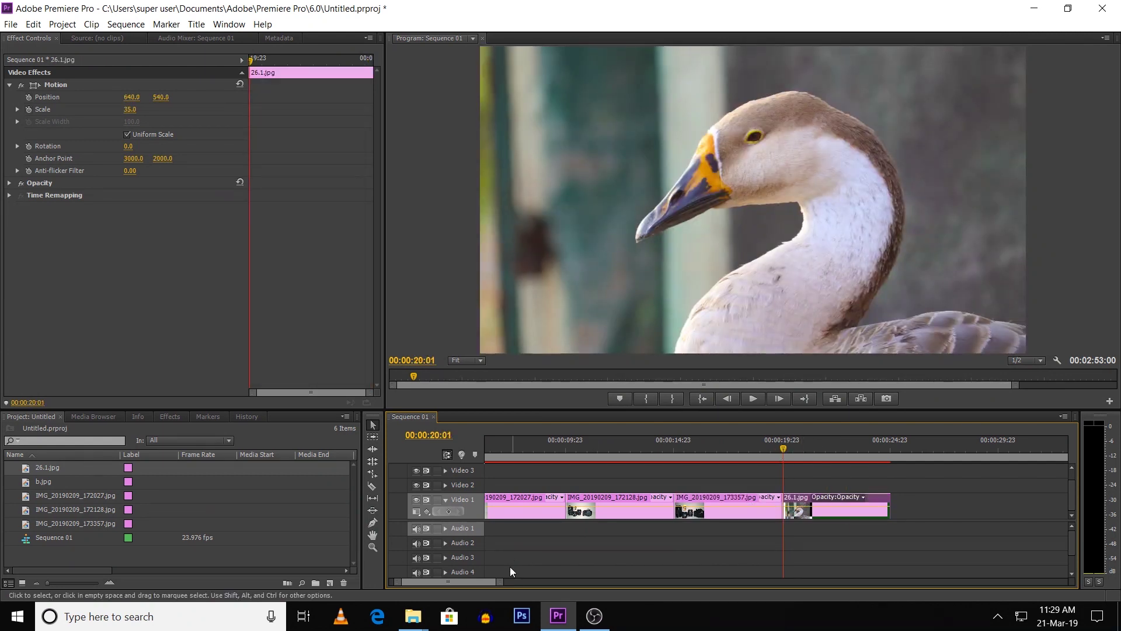
pyautogui.moveTo(503, 583); pyautogui.dragTo(471, 583)
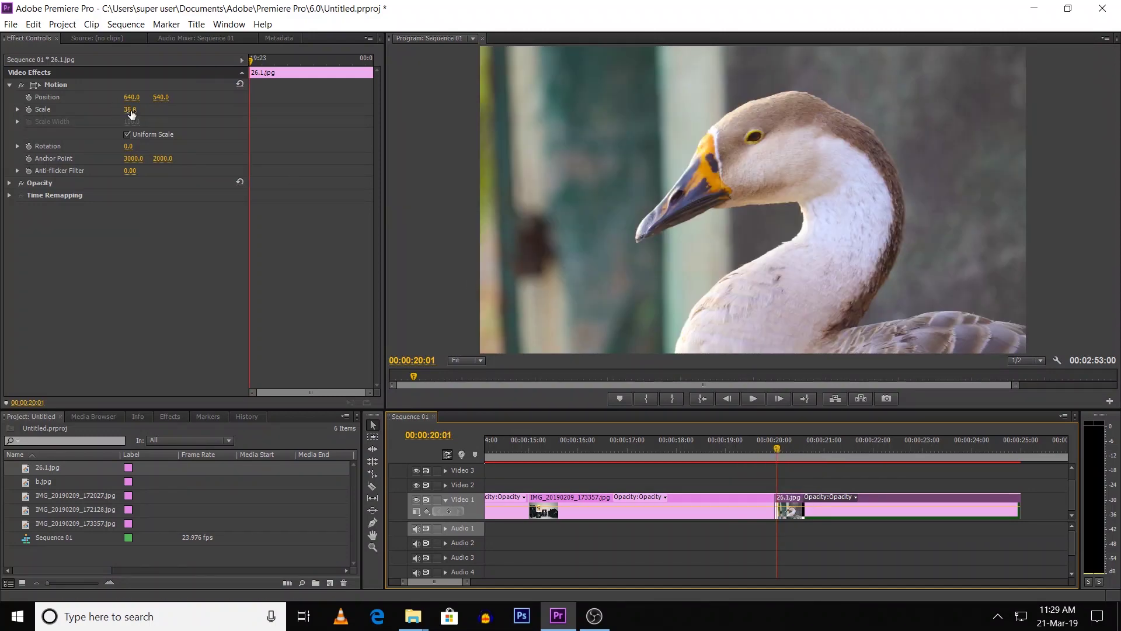
pyautogui.moveTo(130, 110); pyautogui.dragTo(312, 97)
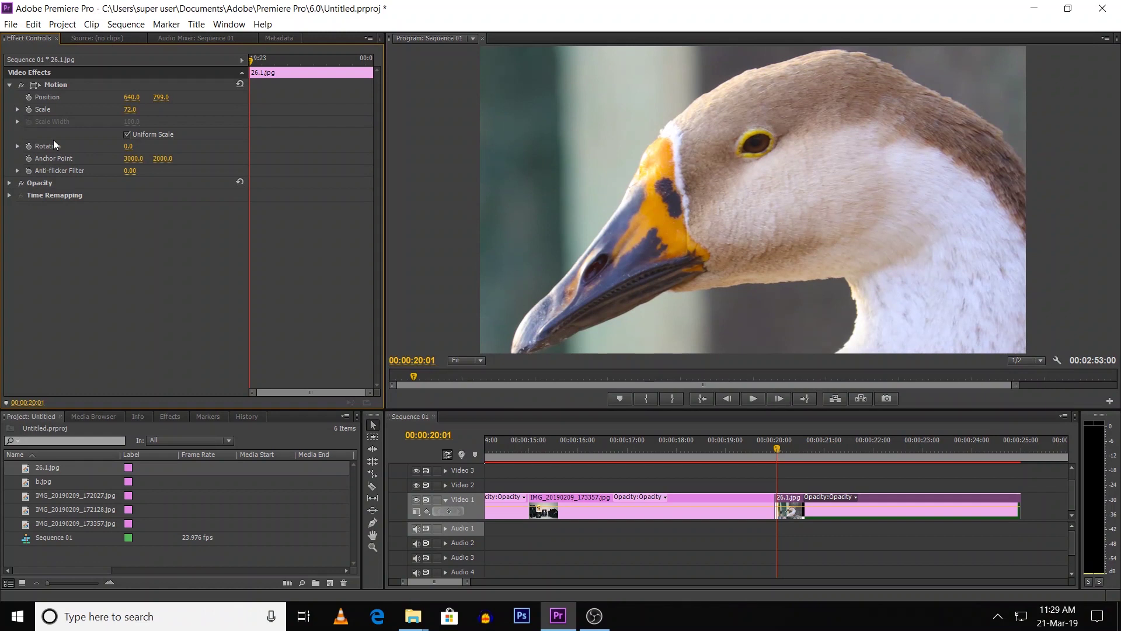
# - Enable Position, Scale and Rotation keyframing for the 26.1.jpg clip at 00:00:20:01, save the project, and set the starting rotation to 29°
pyautogui.click(30, 109)
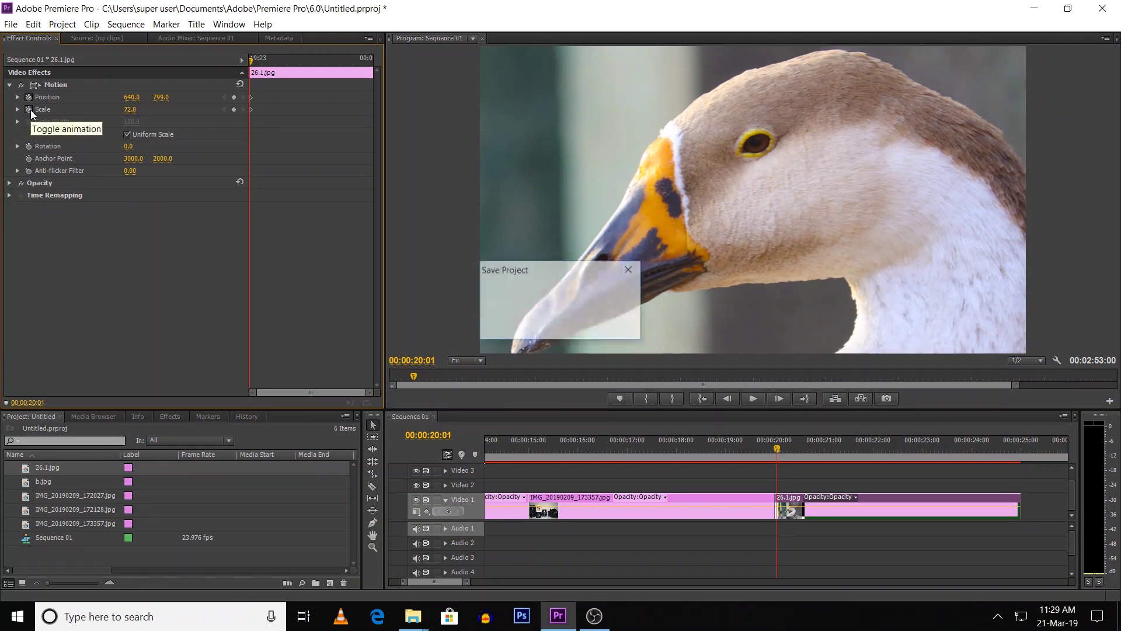
pyautogui.click(30, 146)
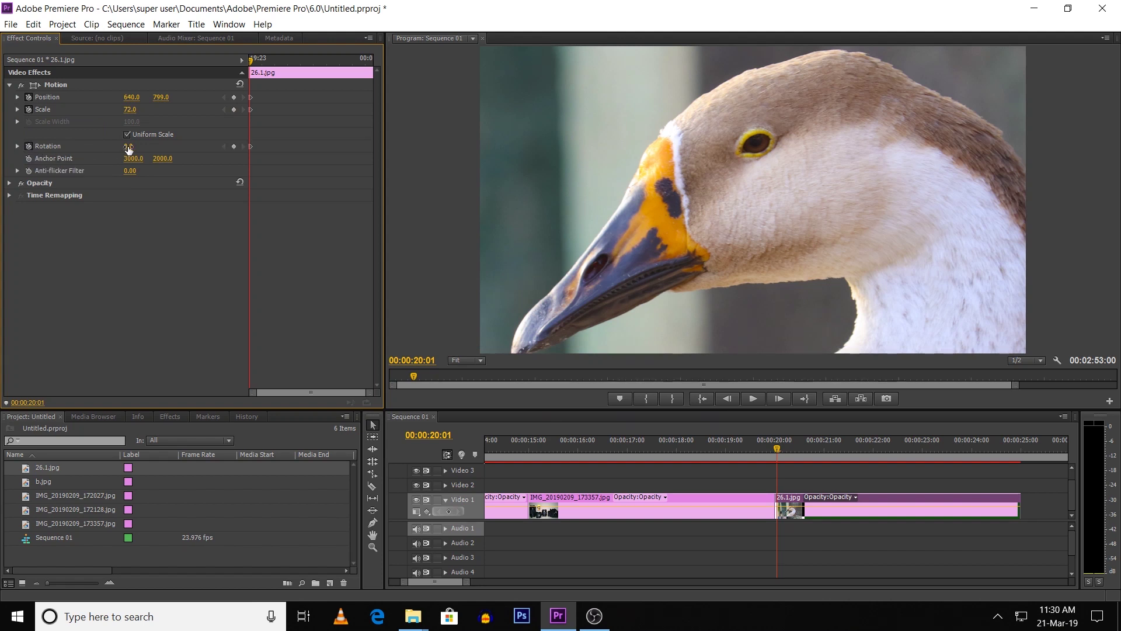
pyautogui.moveTo(128, 149); pyautogui.dragTo(141, 149)
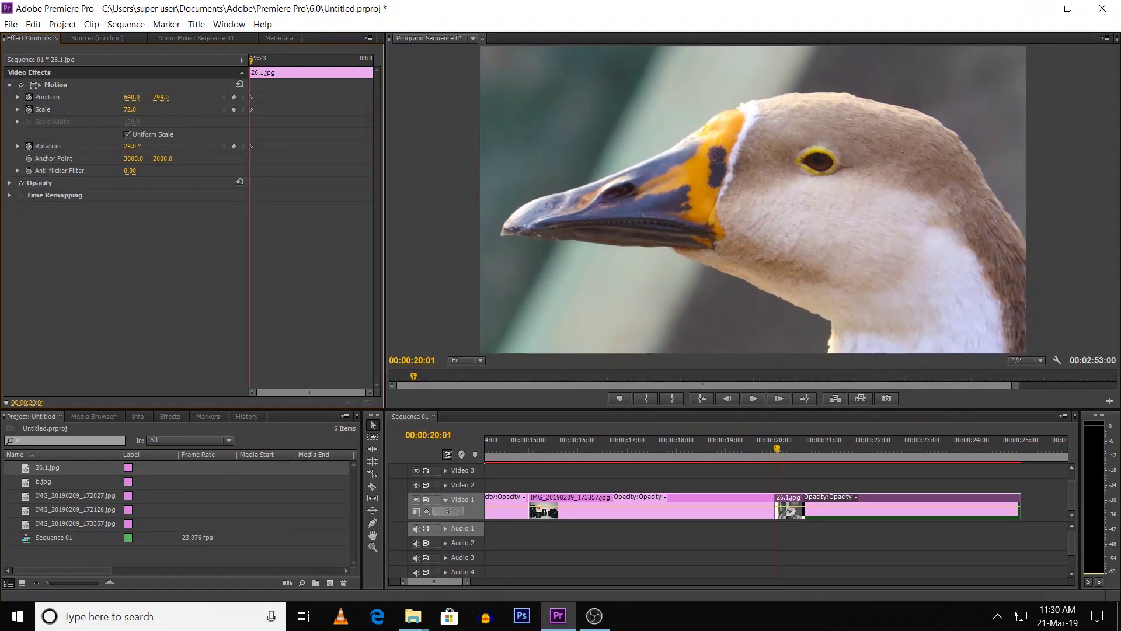
# - Extend the end of the 26.1.jpg clip to about 00:00:28:09 and move the playhead there
pyautogui.moveTo(467, 580); pyautogui.dragTo(525, 581)
pyautogui.moveTo(847, 501); pyautogui.dragTo(886, 501)
pyautogui.moveTo(875, 454); pyautogui.dragTo(885, 453)
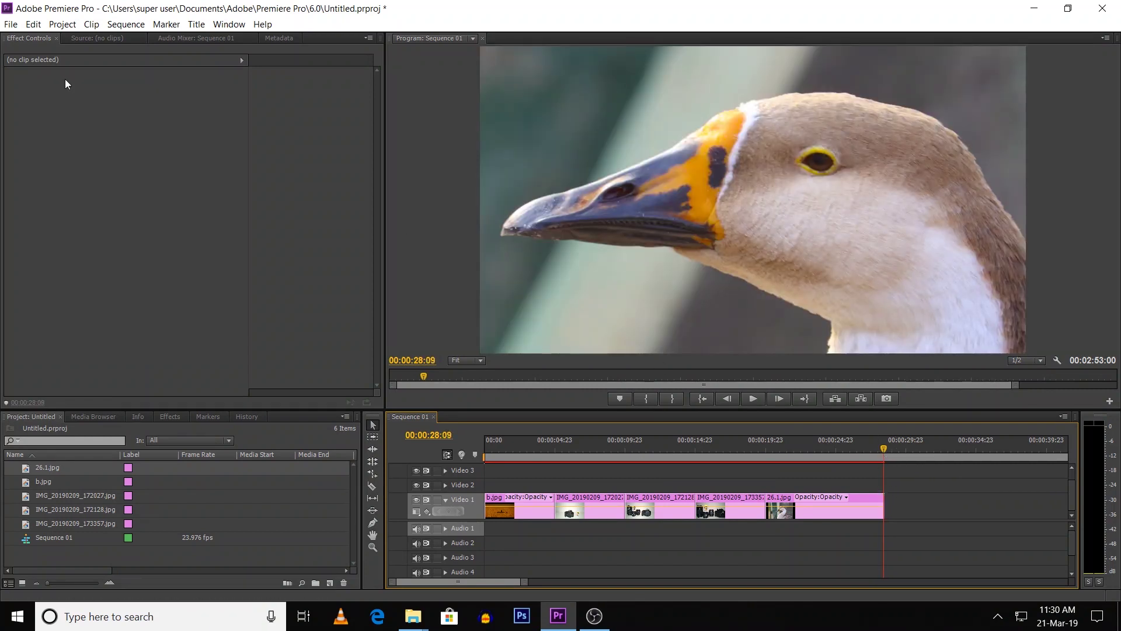
# - Add ending keyframes to the 26.1.jpg clip at 00:00:28:09 with rotation 0°, scale 36 and position 615, 720
pyautogui.click(795, 498)
pyautogui.click(785, 507)
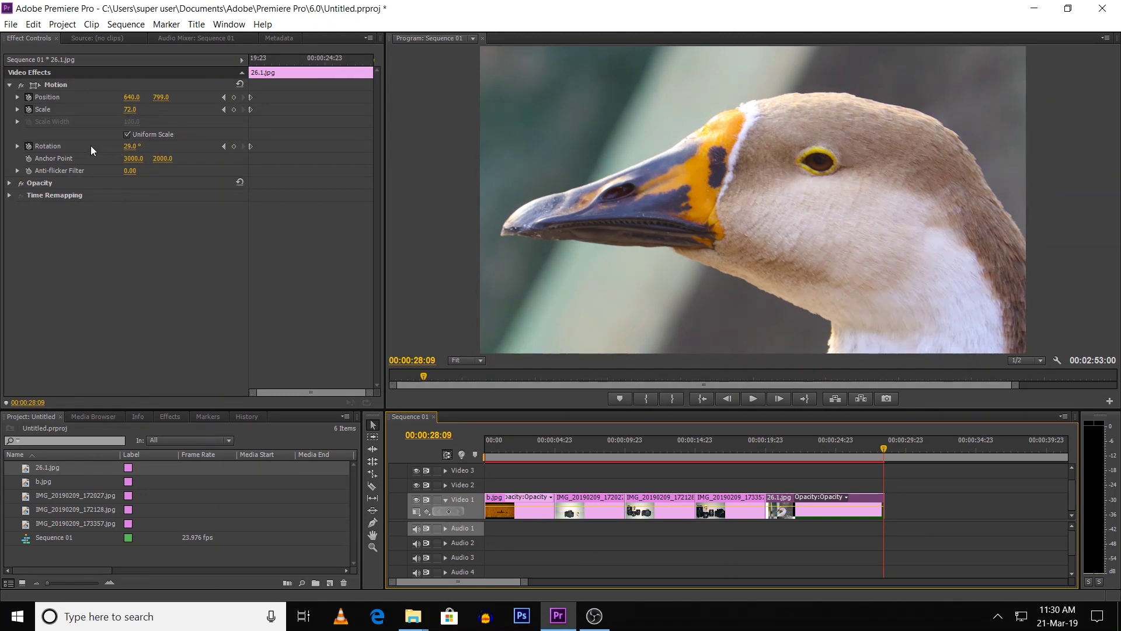
pyautogui.click(129, 147)
pyautogui.write('00')
pyautogui.press('Return')
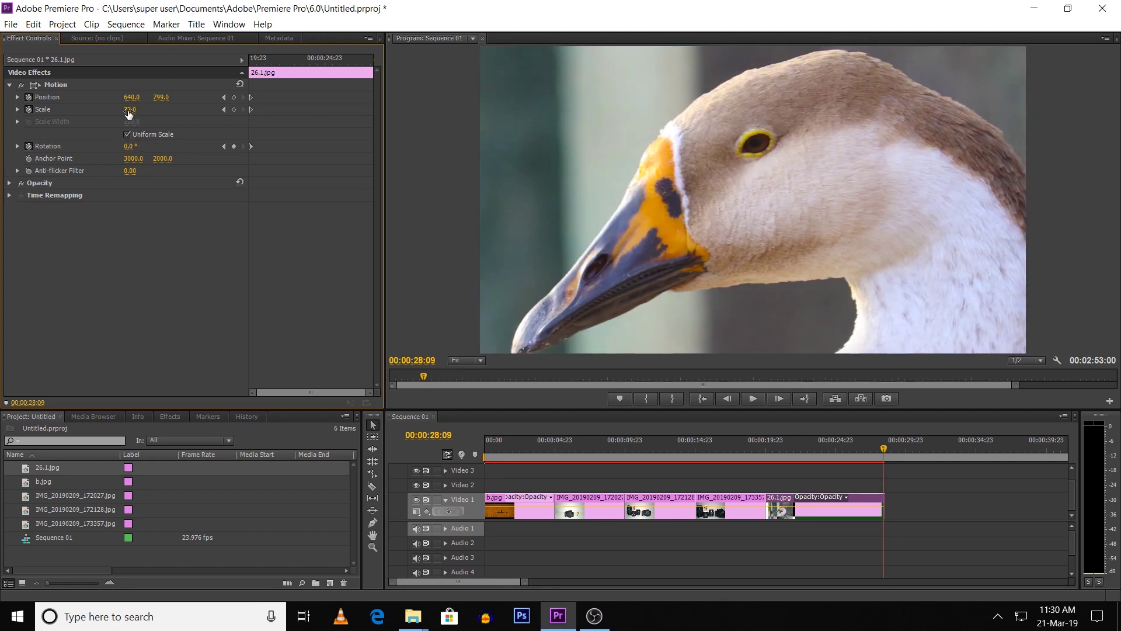
pyautogui.moveTo(130, 110)
pyautogui.mouseDown()
pyautogui.moveTo(108, 109)
pyautogui.moveTo(132, 98)
pyautogui.moveTo(115, 97)
pyautogui.mouseUp()
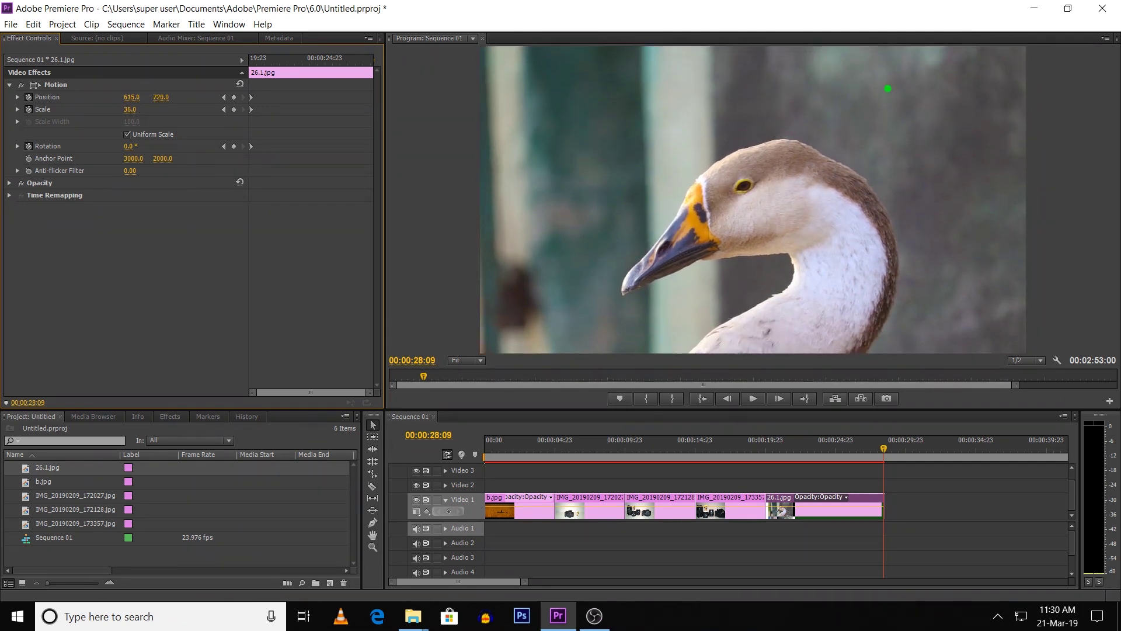
# - Play the 26.1.jpg clip's rotating zoom-out animation from its beginning
pyautogui.moveTo(753, 449); pyautogui.dragTo(767, 448)
pyautogui.press('space')
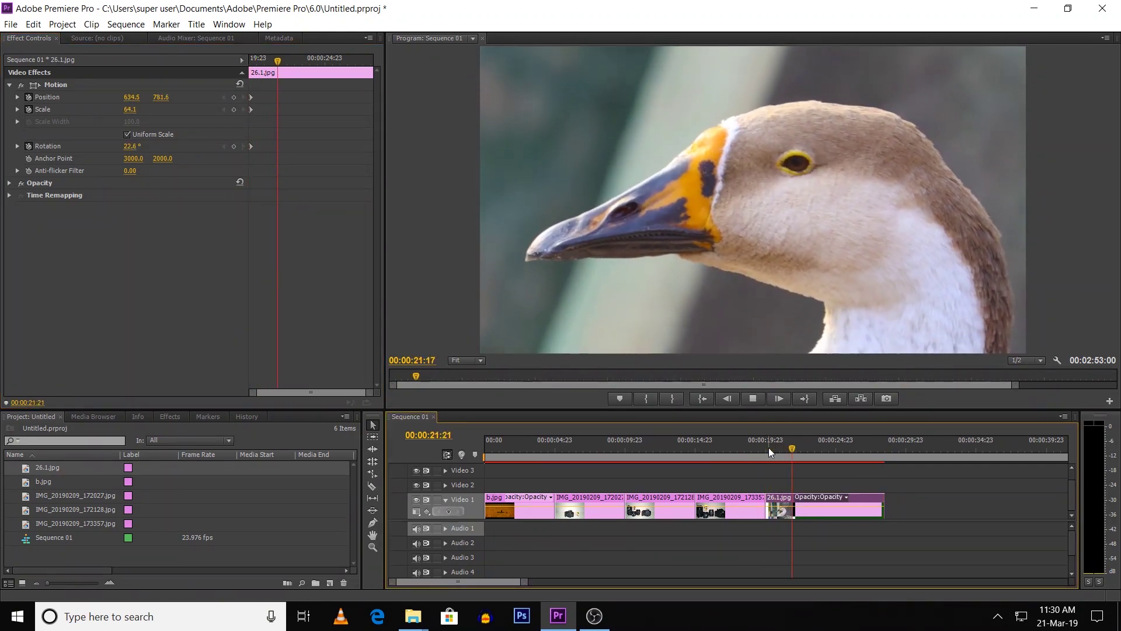